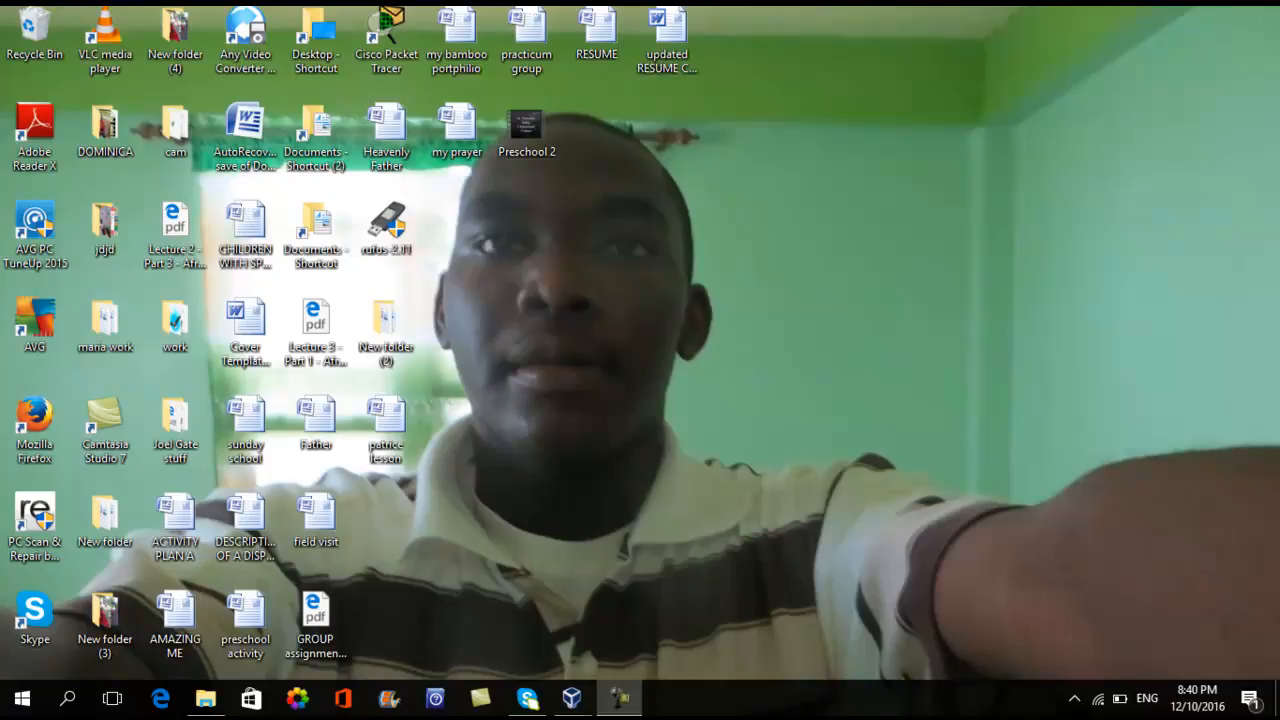
Step: Switch to VirtualBox and bring up the running Window Server 2008 virtual machine
{"action": "left_click", "coordinate": [572, 698]}
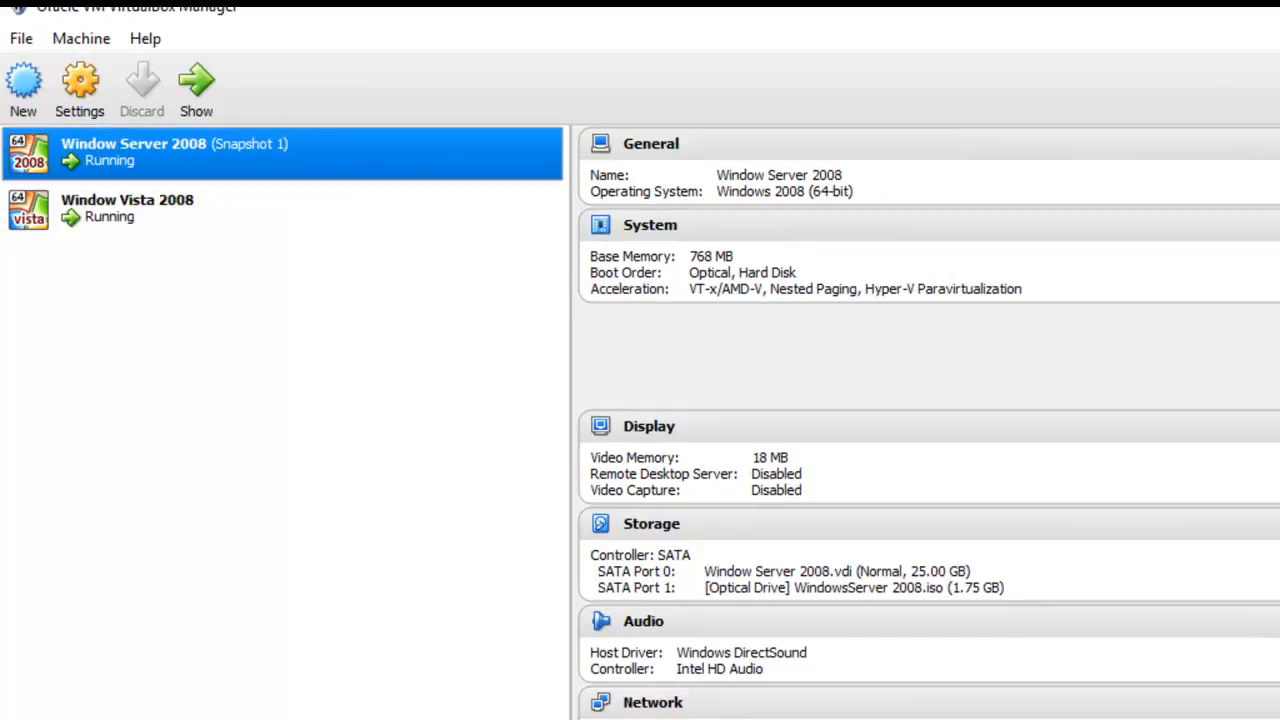
{"action": "key", "text": "alt+Tab"}
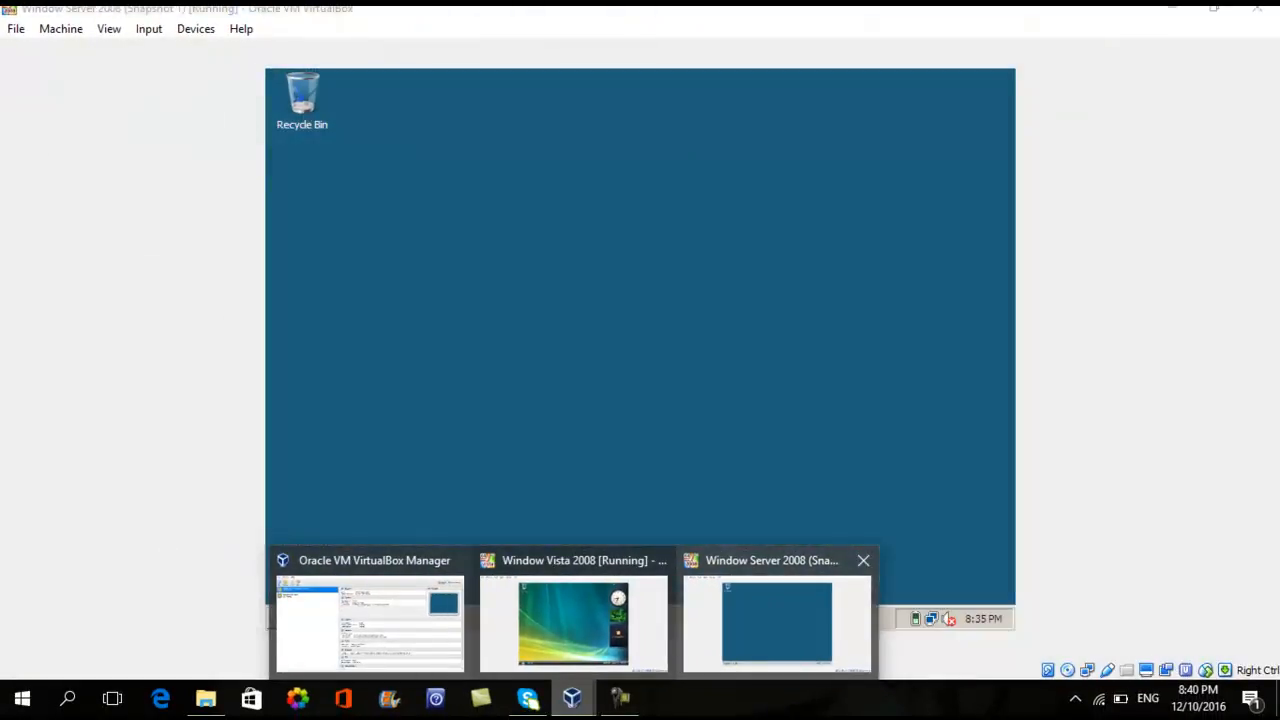
{"action": "left_click", "coordinate": [777, 622]}
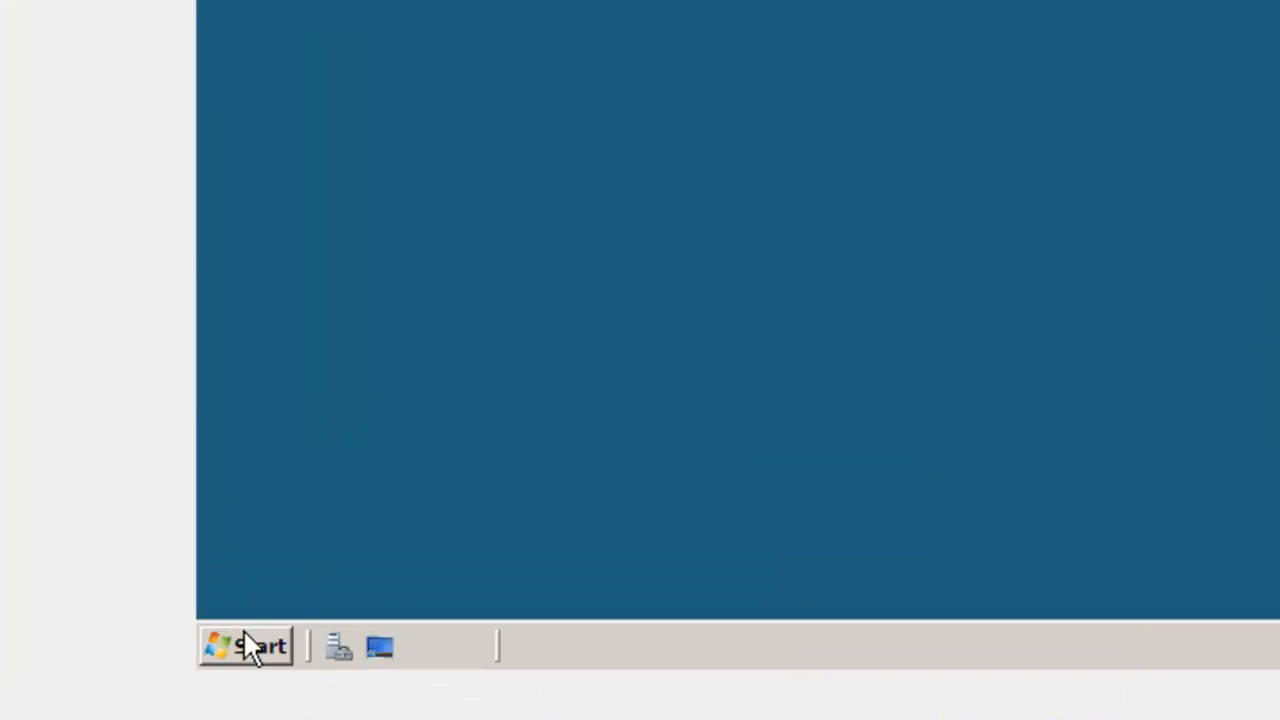
Step: Run dcpromo on the server to launch the Active Directory Domain Services Installation Wizard
{"action": "left_click", "coordinate": [260, 652]}
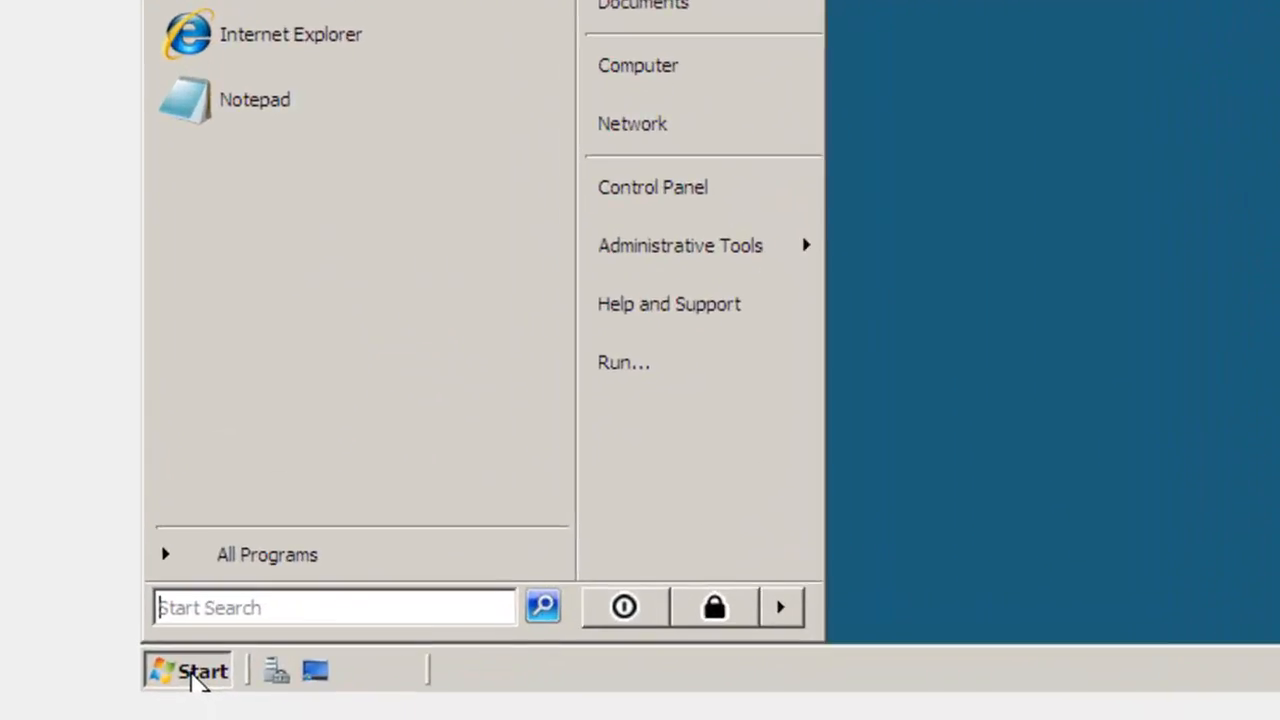
{"action": "type", "text": "dcp"}
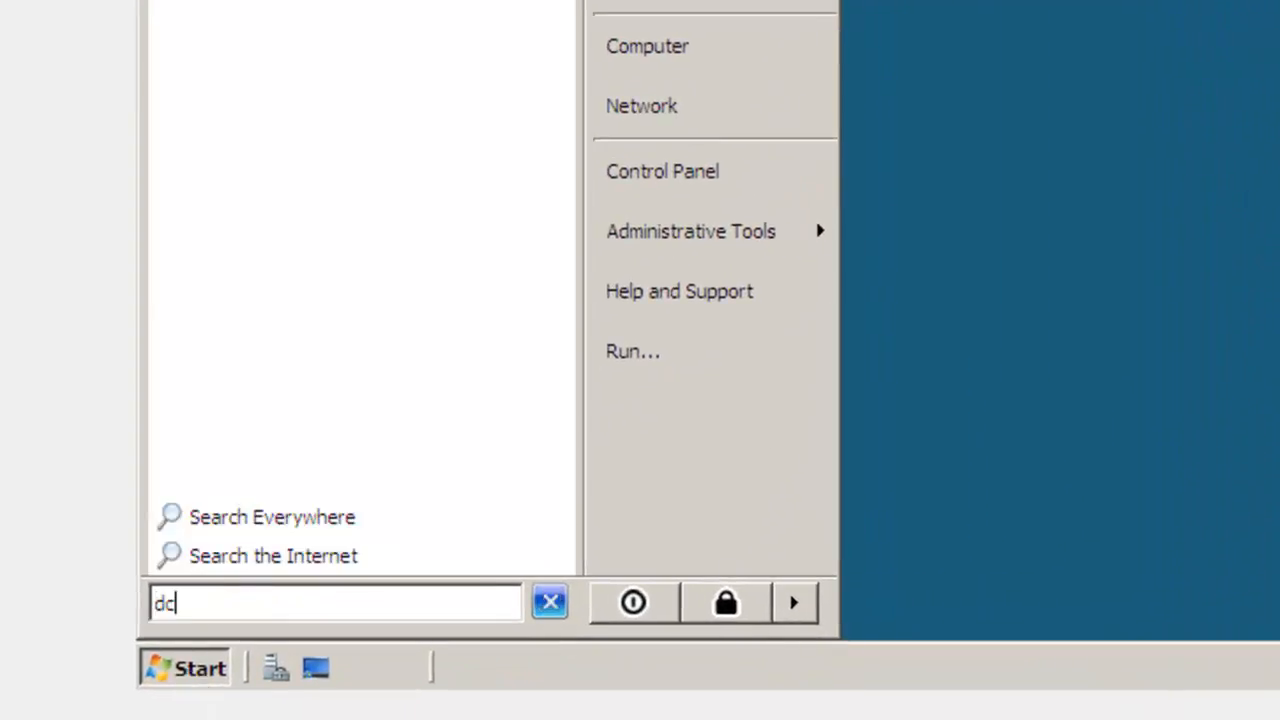
{"action": "type", "text": "r"}
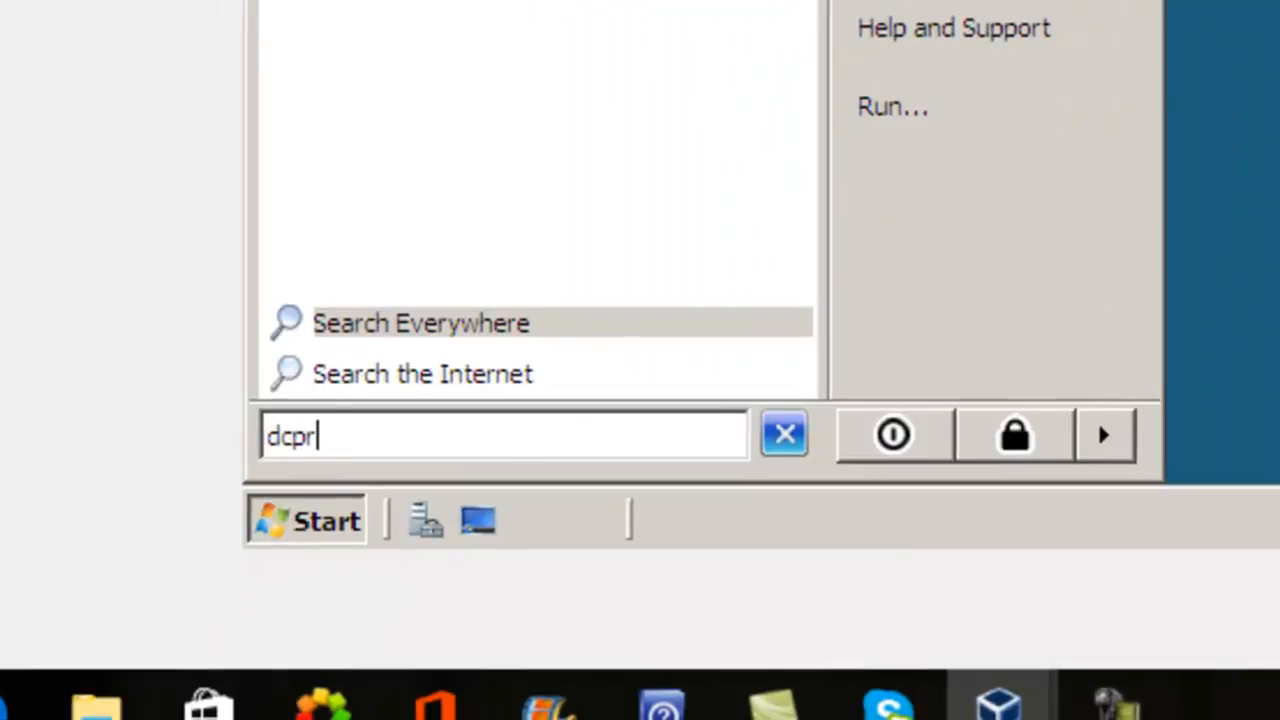
{"action": "type", "text": "omo"}
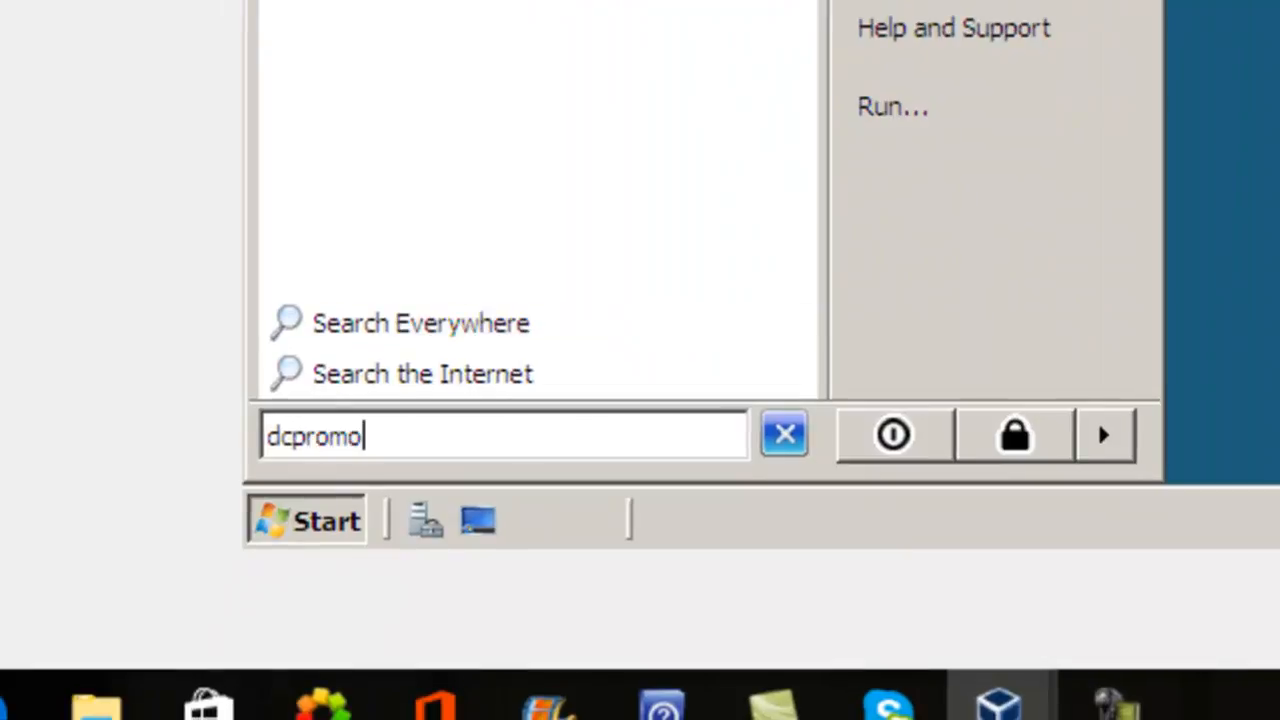
{"action": "key", "text": "Return"}
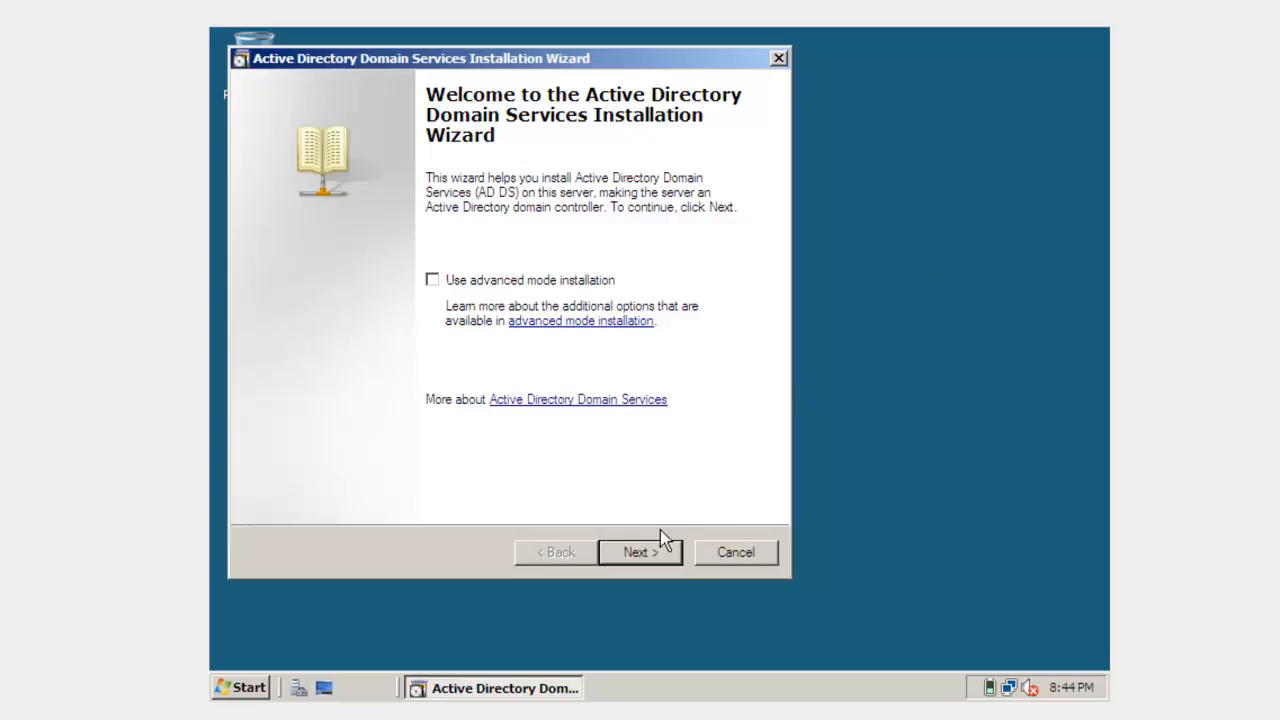
Step: Continue past the wizard's introductory pages and choose to create a new domain in a new forest
{"action": "left_click", "coordinate": [648, 556]}
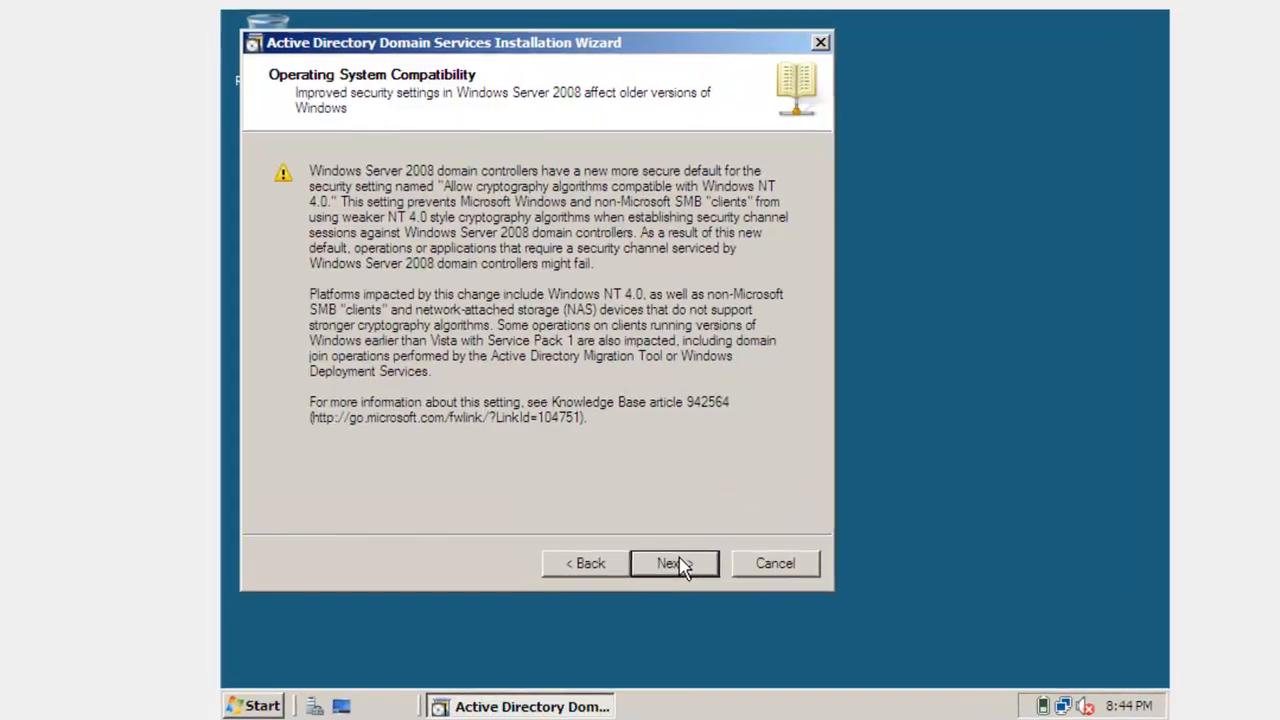
{"action": "left_click", "coordinate": [680, 566]}
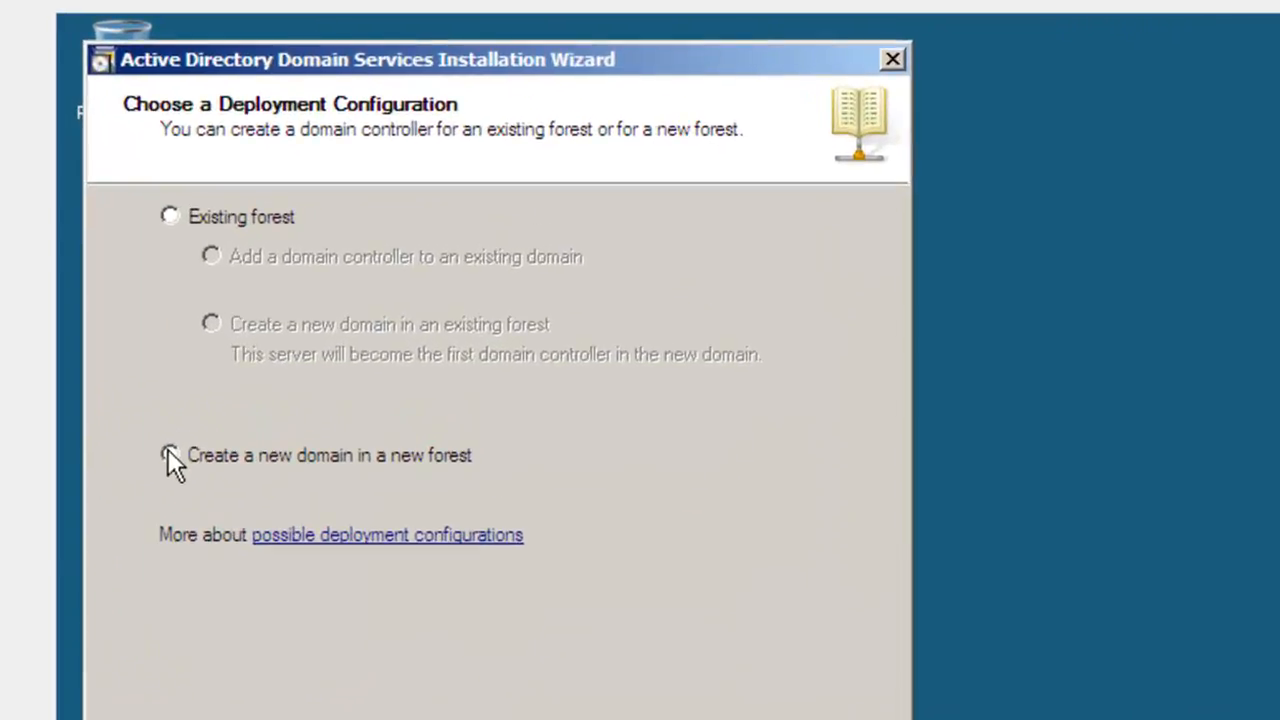
{"action": "left_click", "coordinate": [169, 455]}
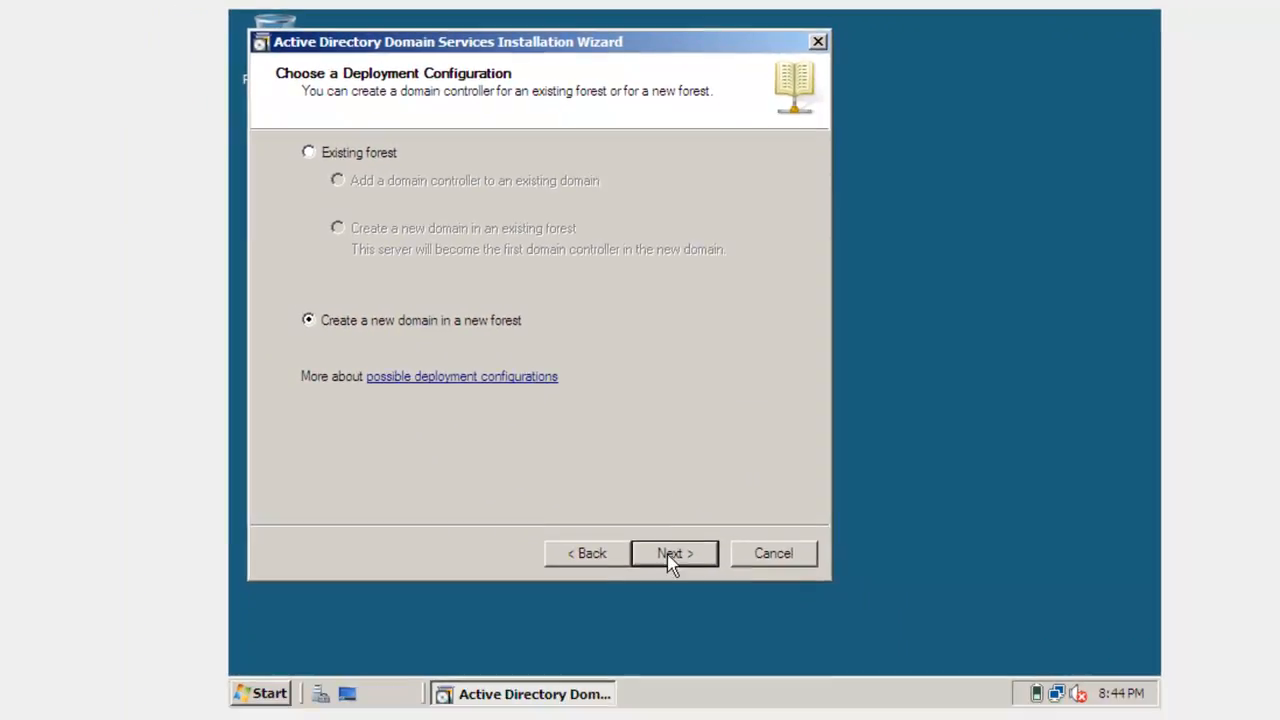
{"action": "left_click", "coordinate": [670, 555]}
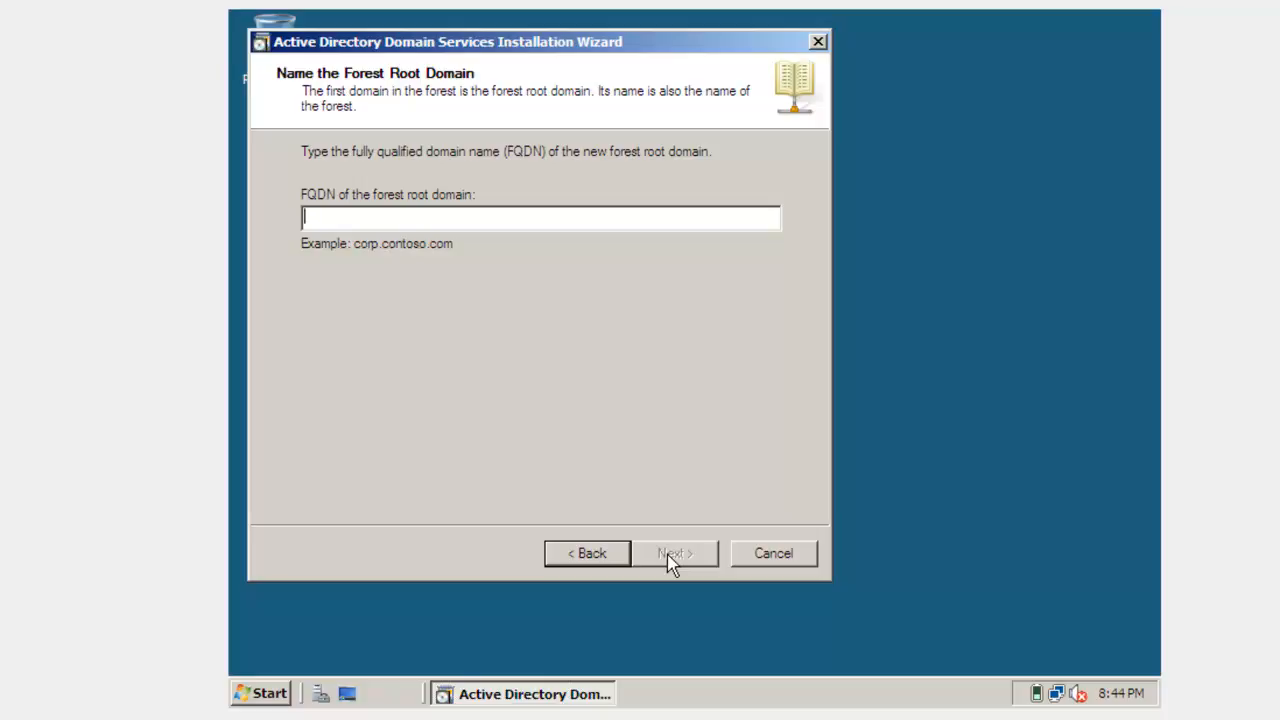
Step: Name the forest root domain joel.com and continue
{"action": "type", "text": "joel"}
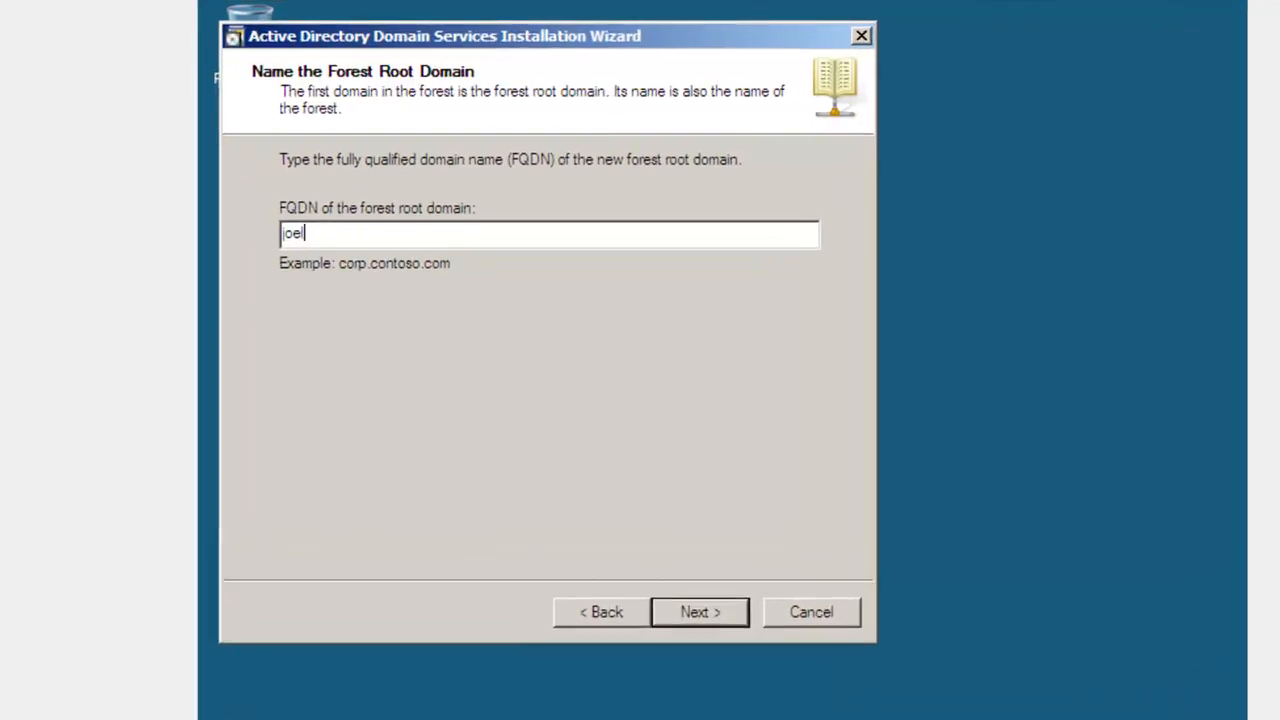
{"action": "type", "text": ".com"}
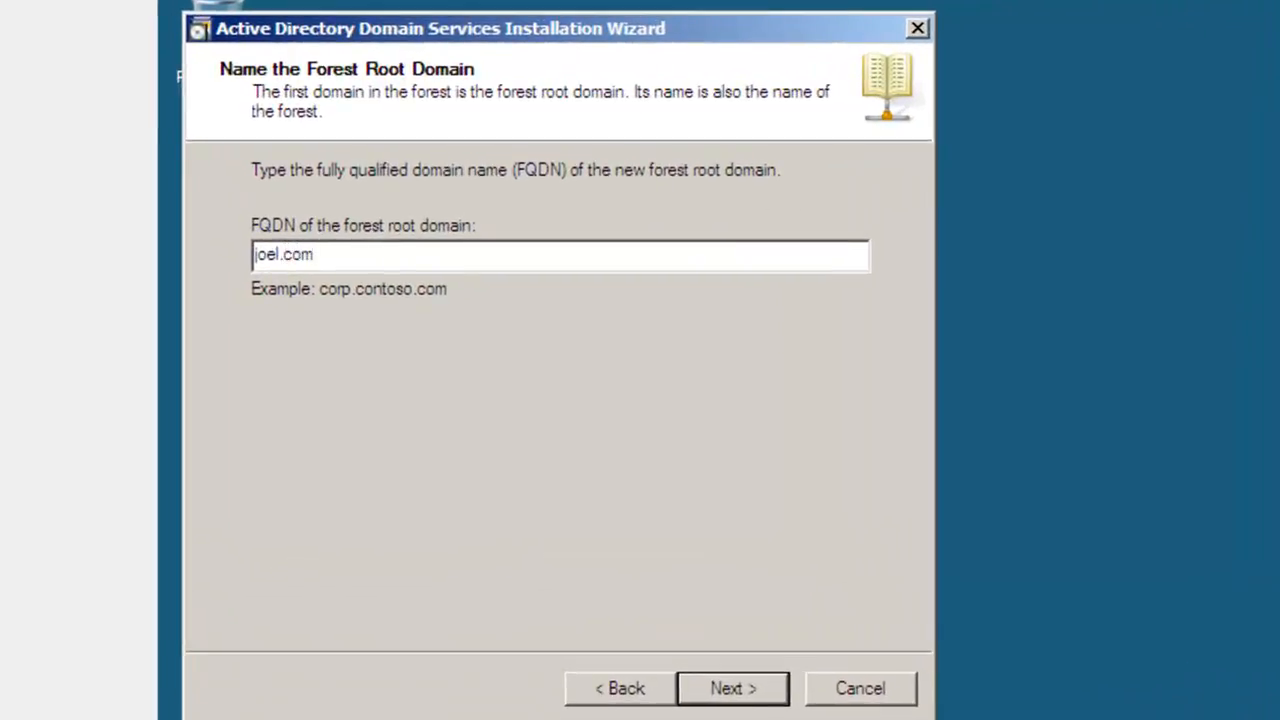
{"action": "left_click", "coordinate": [724, 690]}
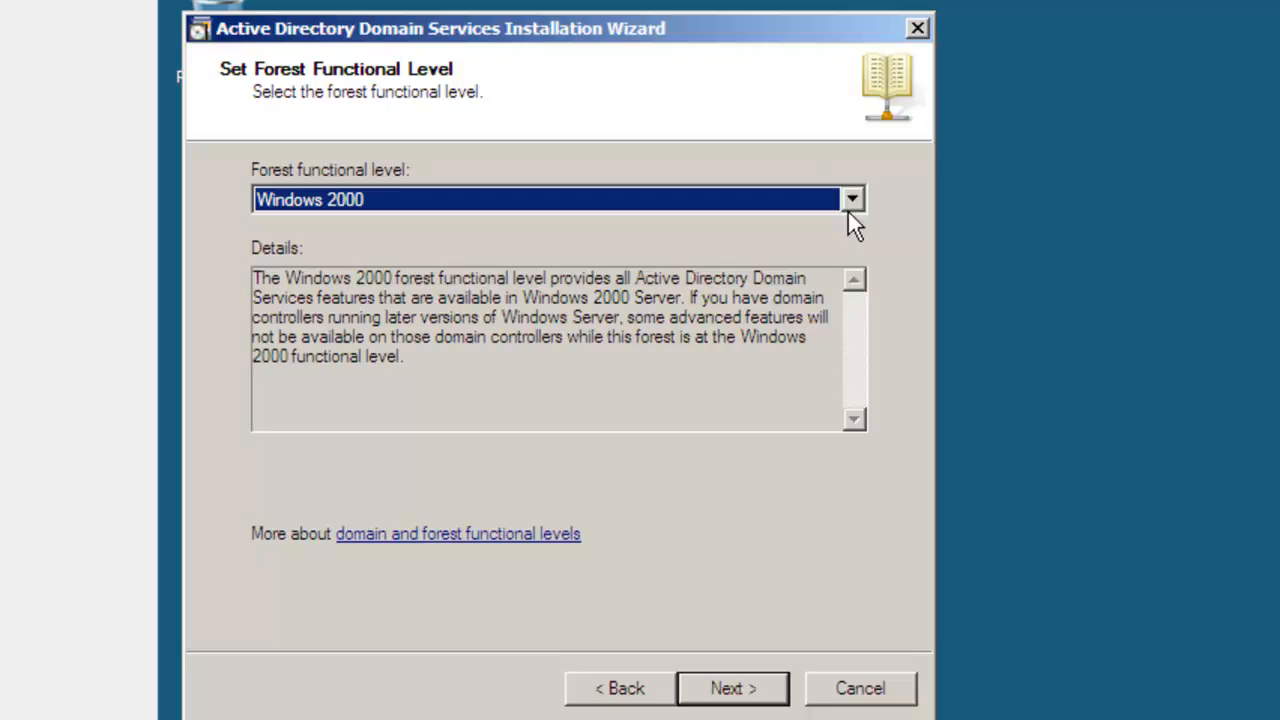
Step: Set the forest functional level to Windows Server 2008 and continue
{"action": "left_click", "coordinate": [849, 208]}
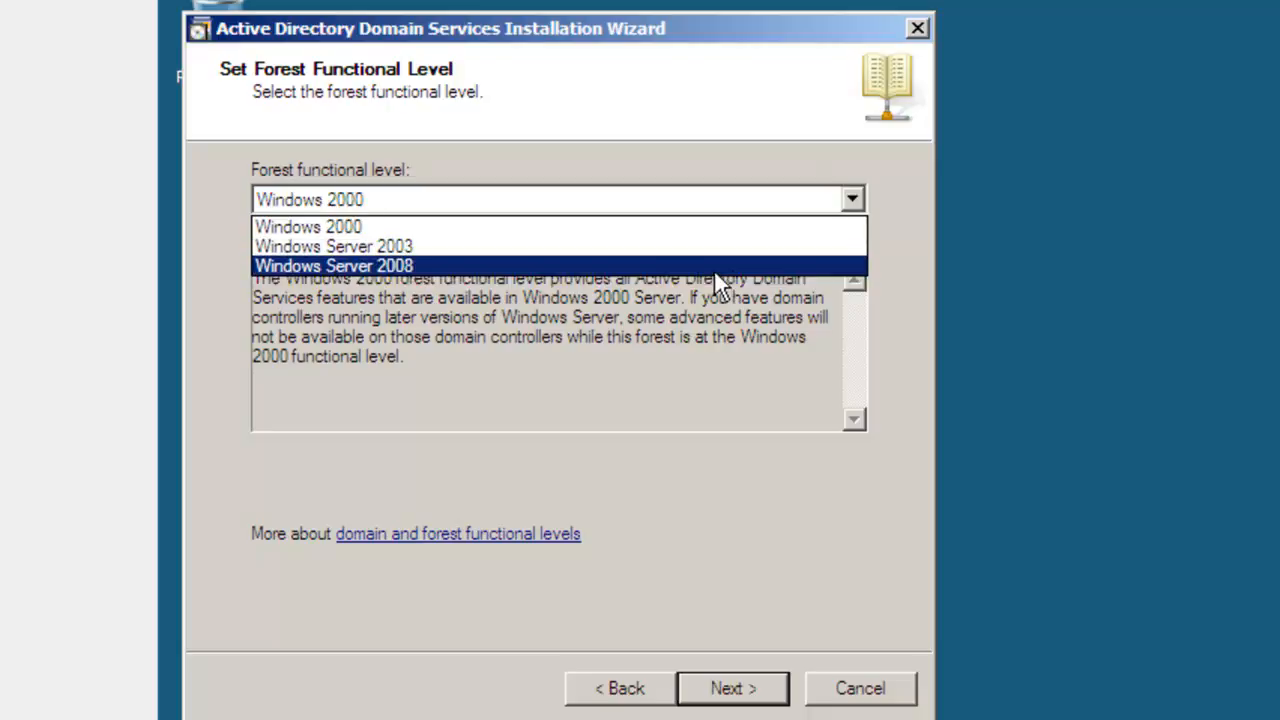
{"action": "left_click", "coordinate": [702, 265]}
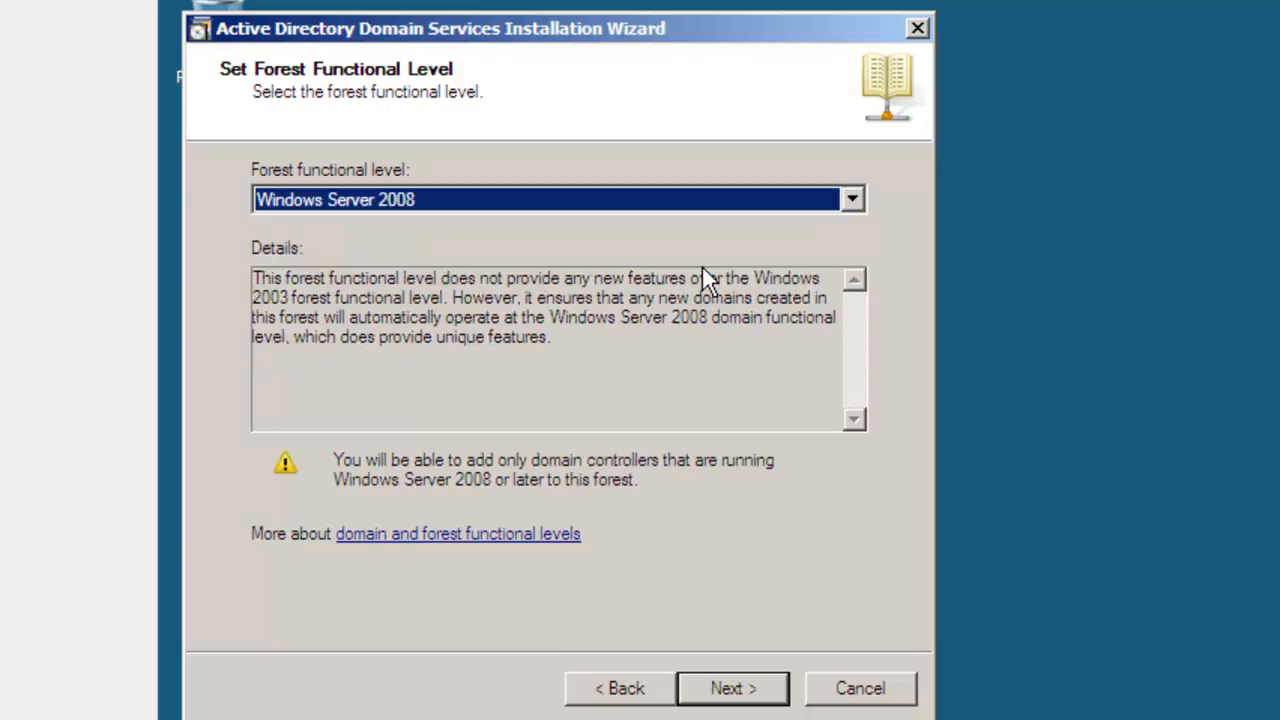
{"action": "left_click", "coordinate": [712, 690]}
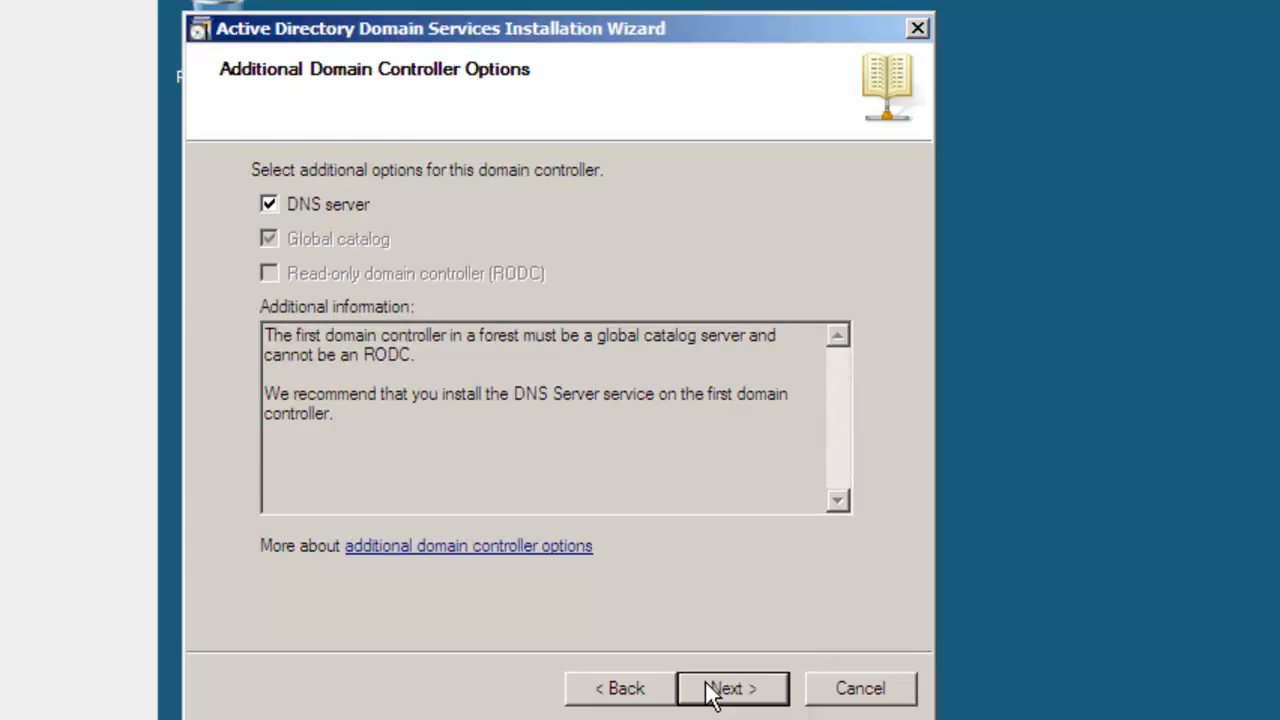
Step: Keep the DNS server option, continue despite the missing delegation, and accept the default database, log files and SYSVOL folders
{"action": "left_click", "coordinate": [712, 695]}
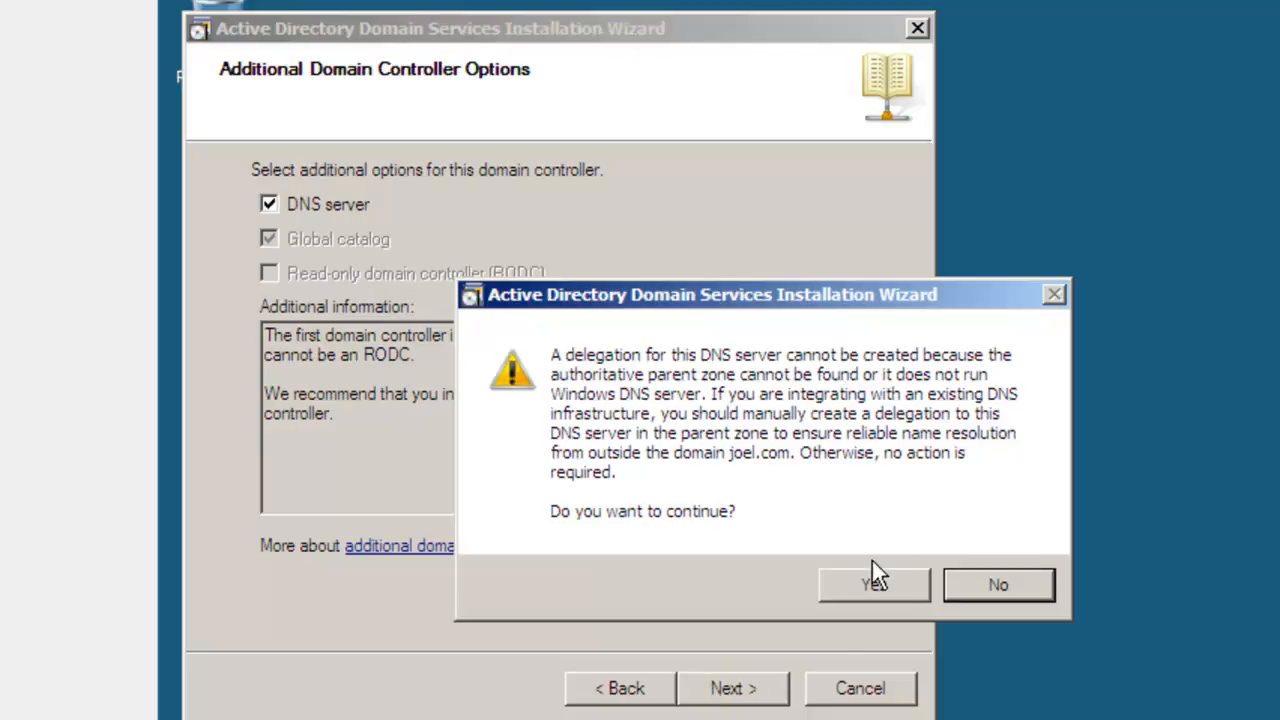
{"action": "left_click", "coordinate": [868, 585]}
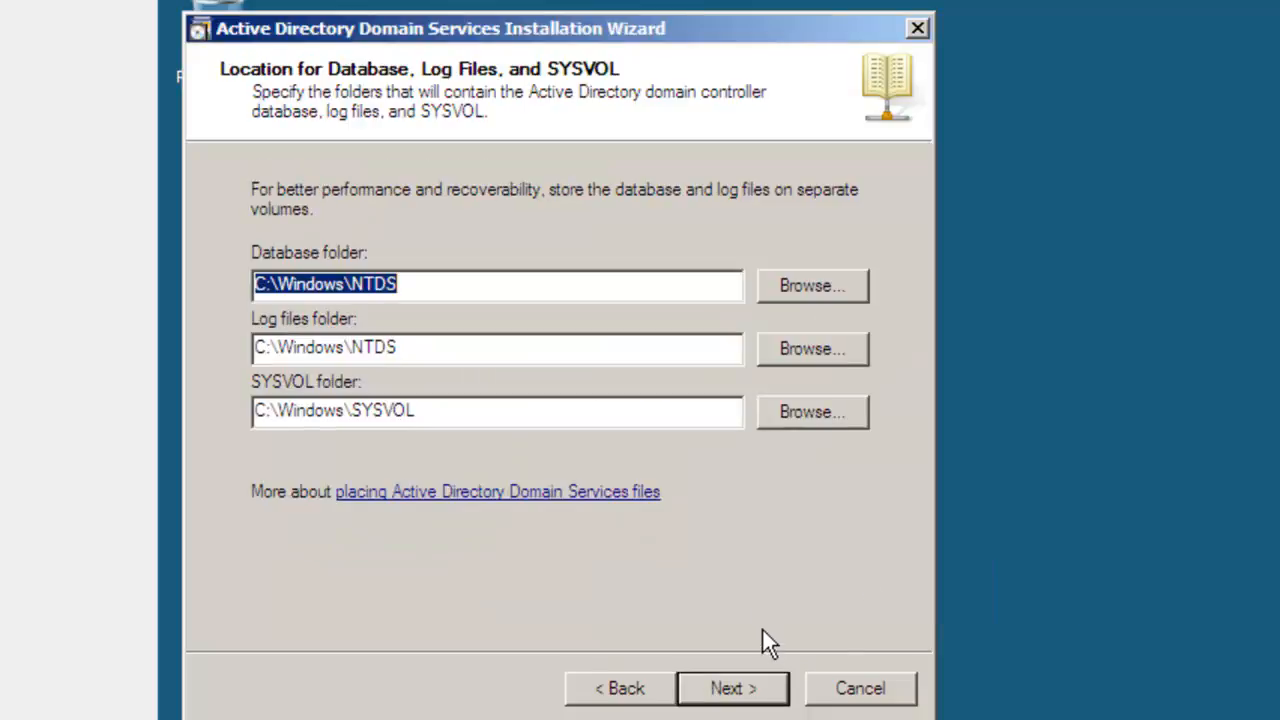
{"action": "left_click", "coordinate": [757, 701]}
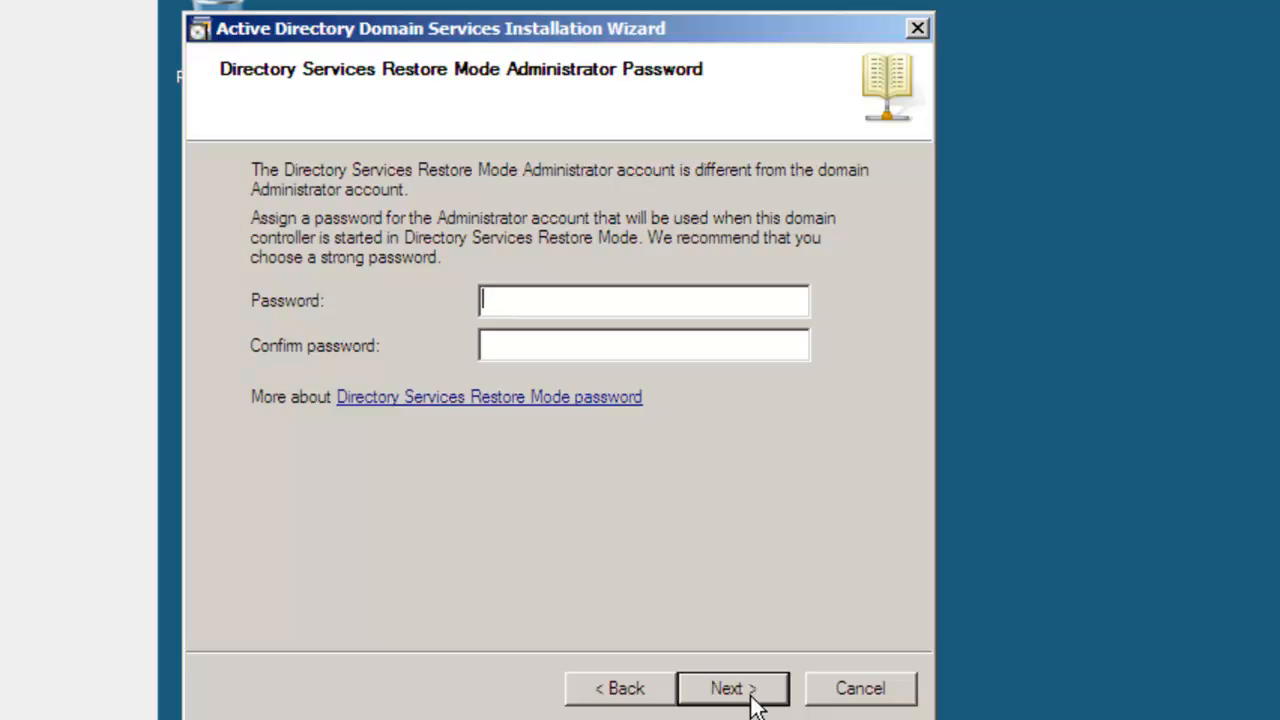
Step: Enter and confirm the Directory Services Restore Mode administrator password, and continue to the summary
{"action": "type", "text": "Password"}
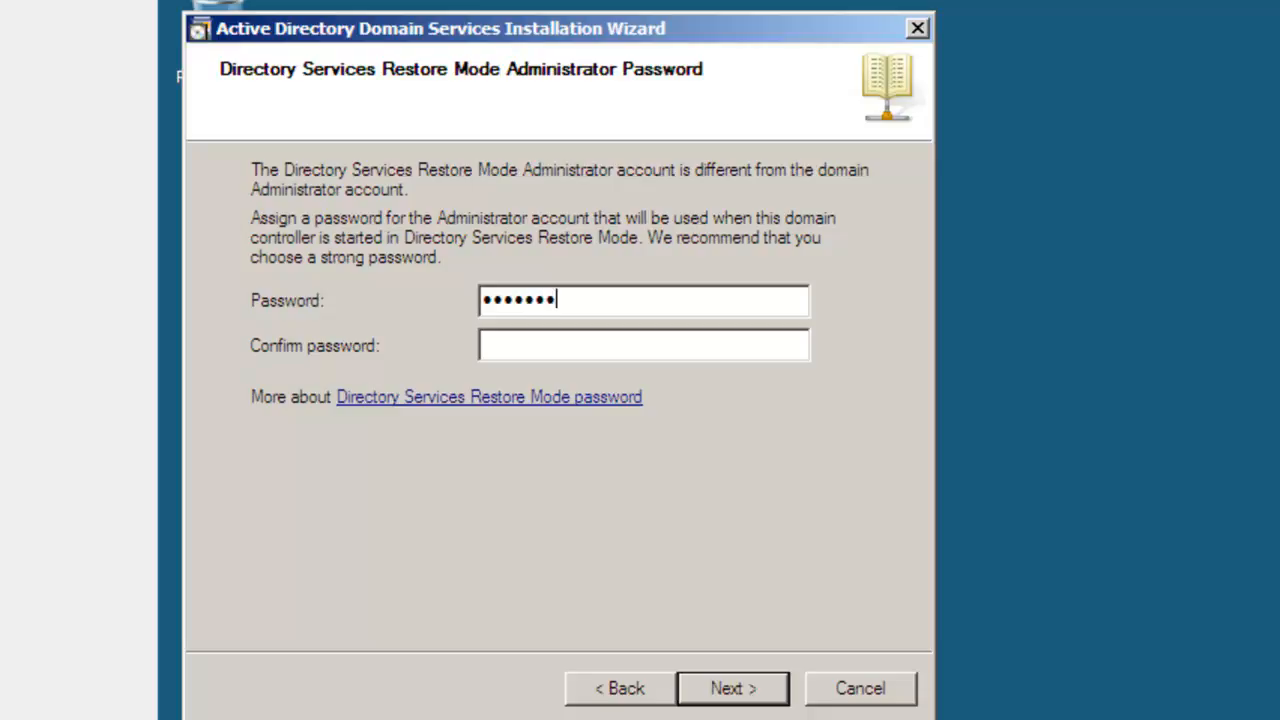
{"action": "type", "text": "1234"}
{"action": "left_click", "coordinate": [588, 350]}
{"action": "type", "text": "Passw"}
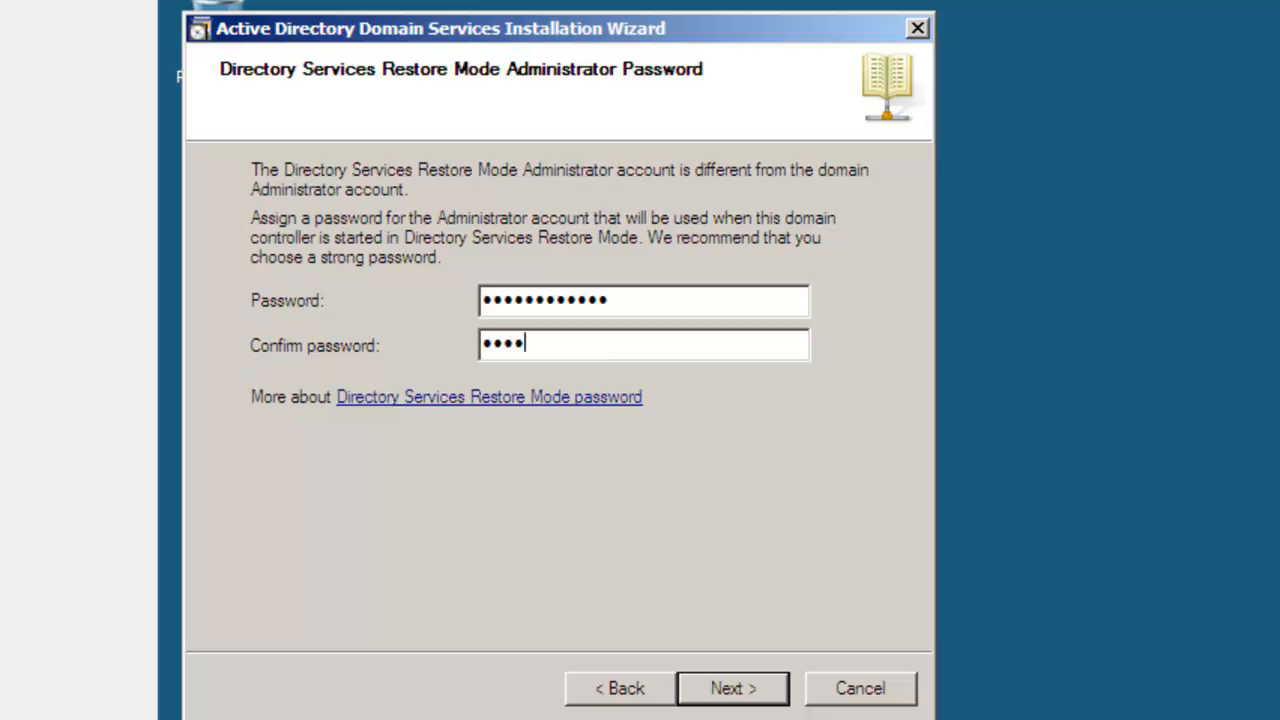
{"action": "type", "text": "ord12345"}
{"action": "left_click", "coordinate": [739, 690]}
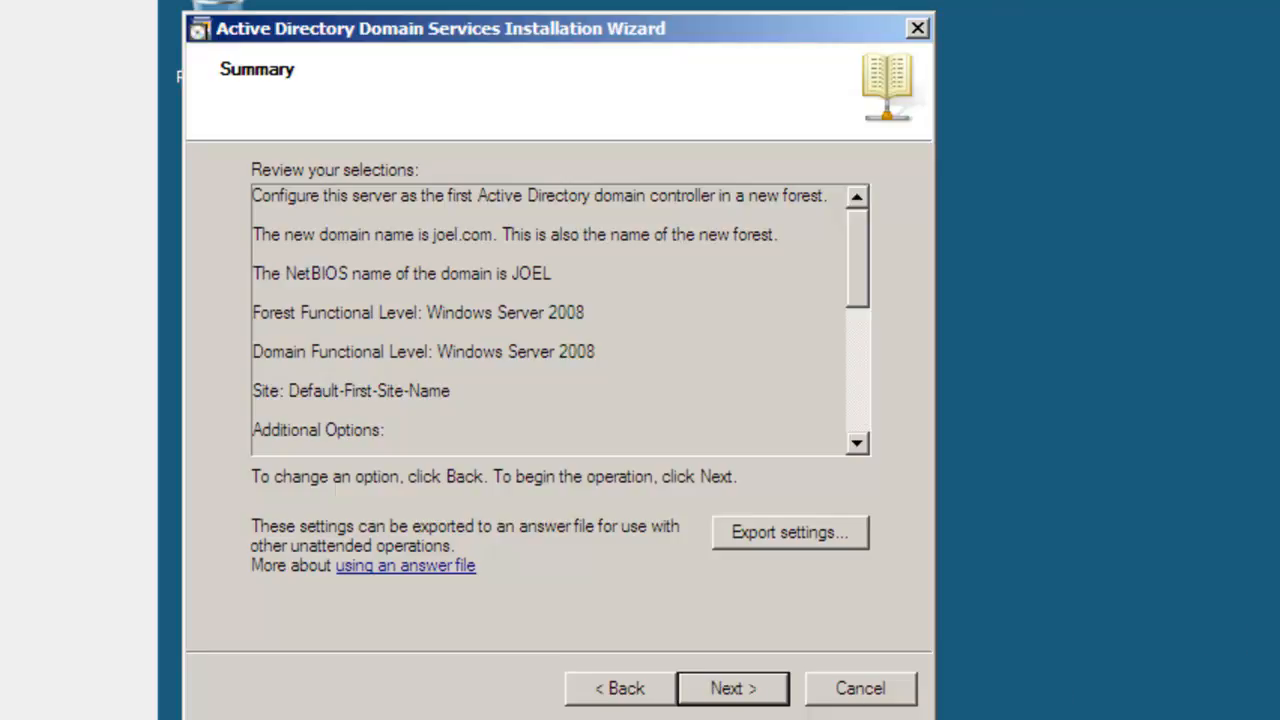
Step: Start the Active Directory Domain Services installation with the reviewed selections and try to enable Reboot on completion
{"action": "left_click", "coordinate": [730, 688]}
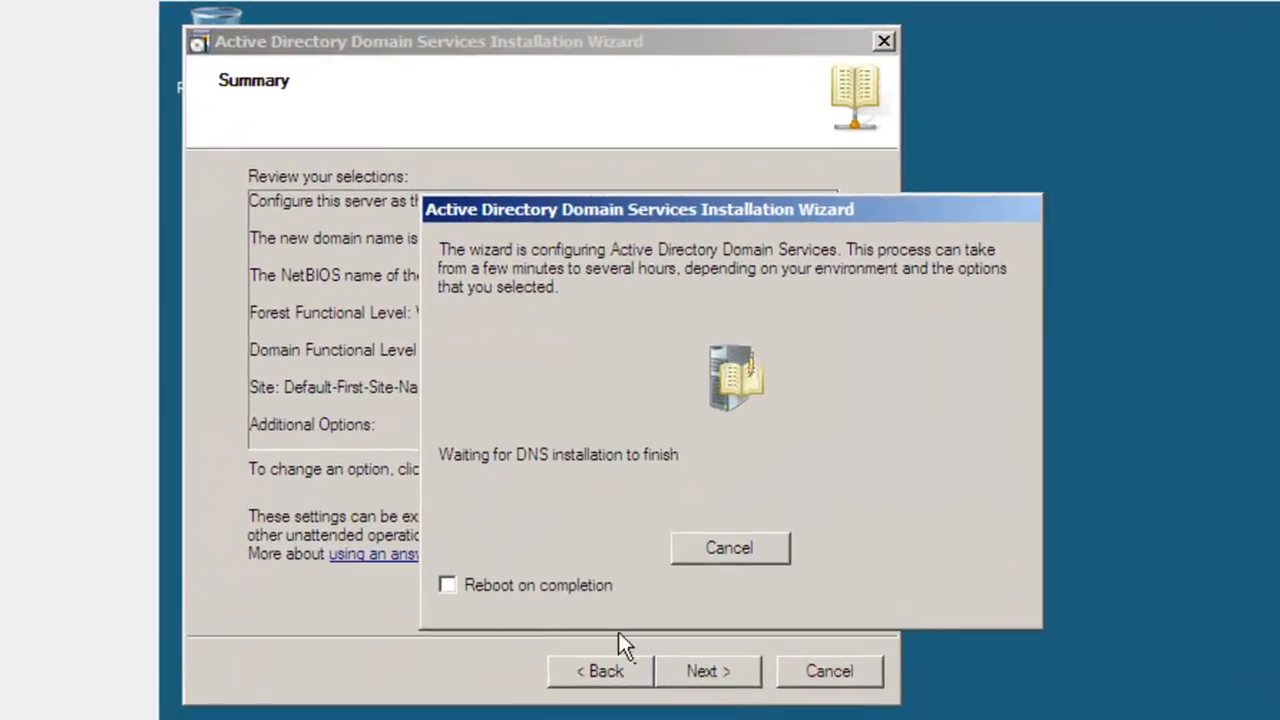
{"action": "left_click", "coordinate": [464, 591]}
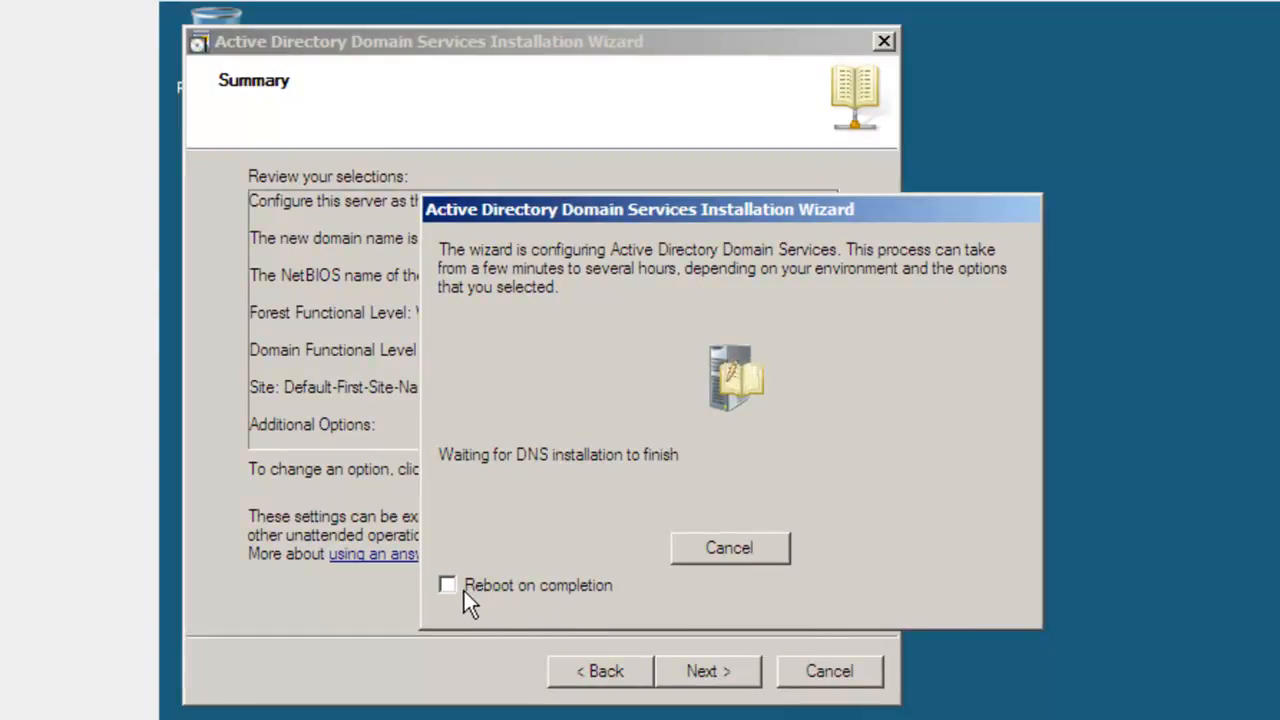
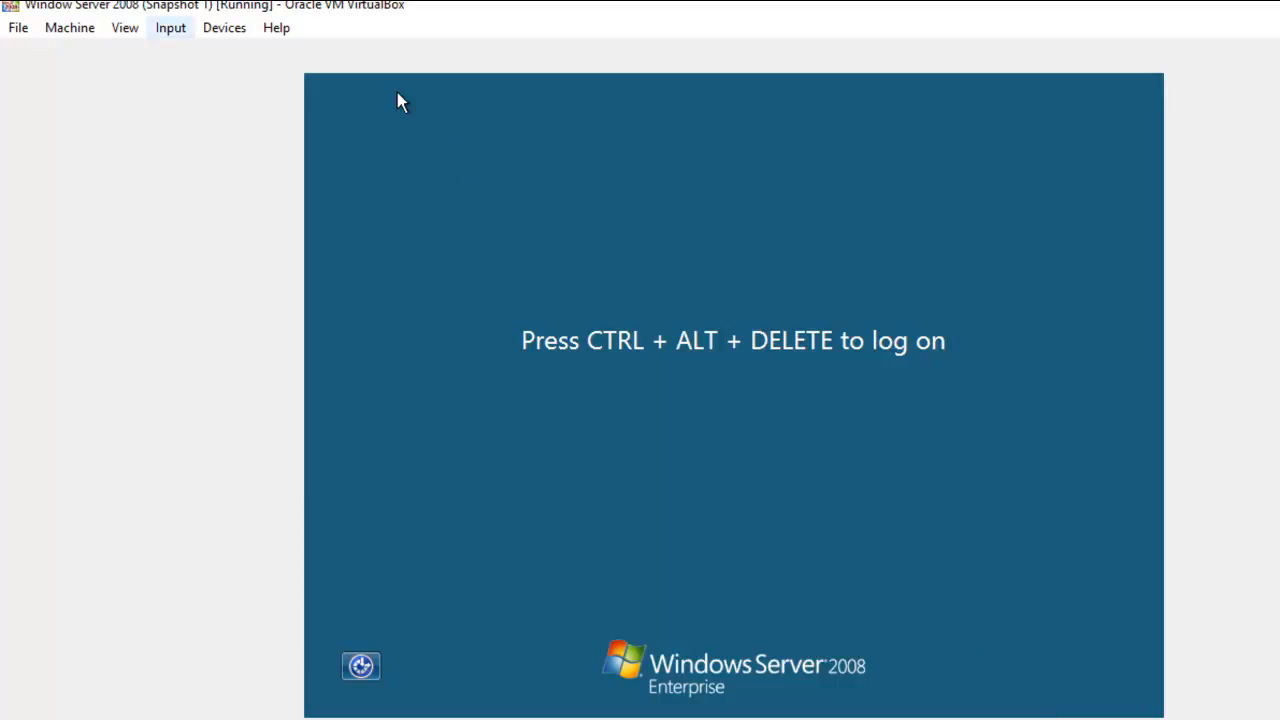
Step: Log on to the Windows Server 2008 virtual machine as the JOEL domain Administrator, entering the account password
{"action": "left_click", "coordinate": [170, 28]}
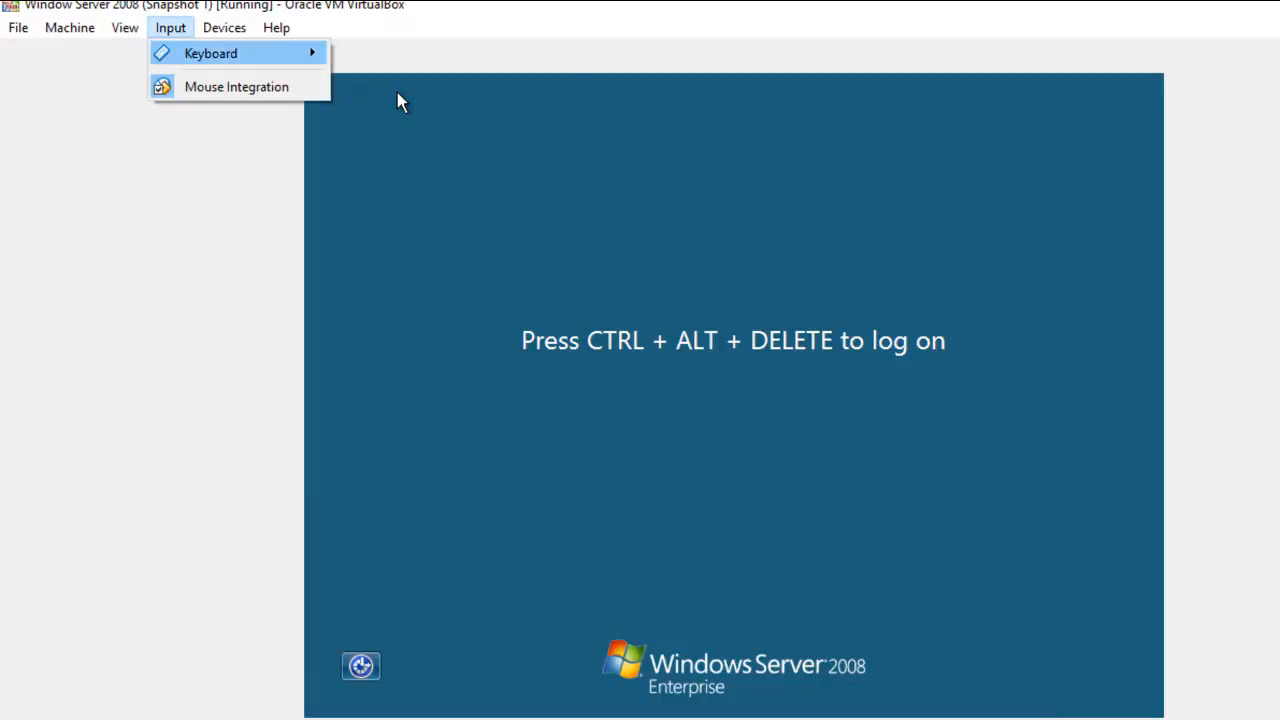
{"action": "mouse_move", "coordinate": [211, 54]}
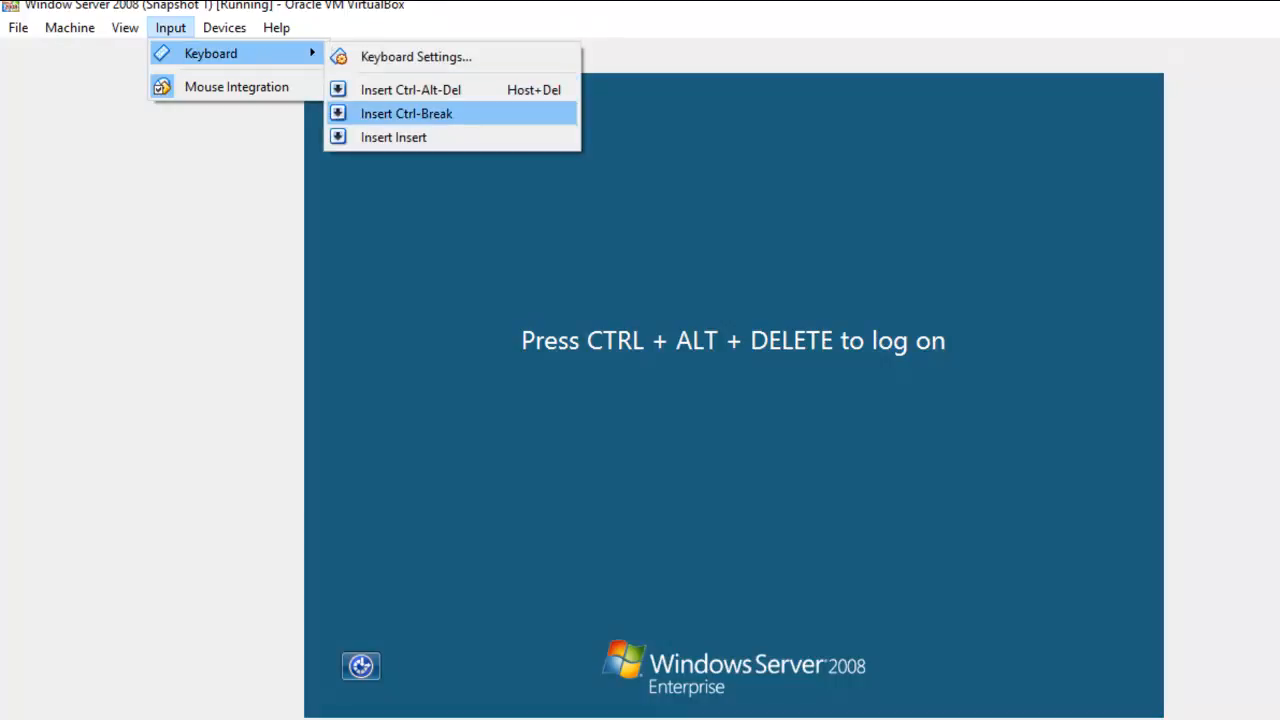
{"action": "left_click", "coordinate": [410, 89]}
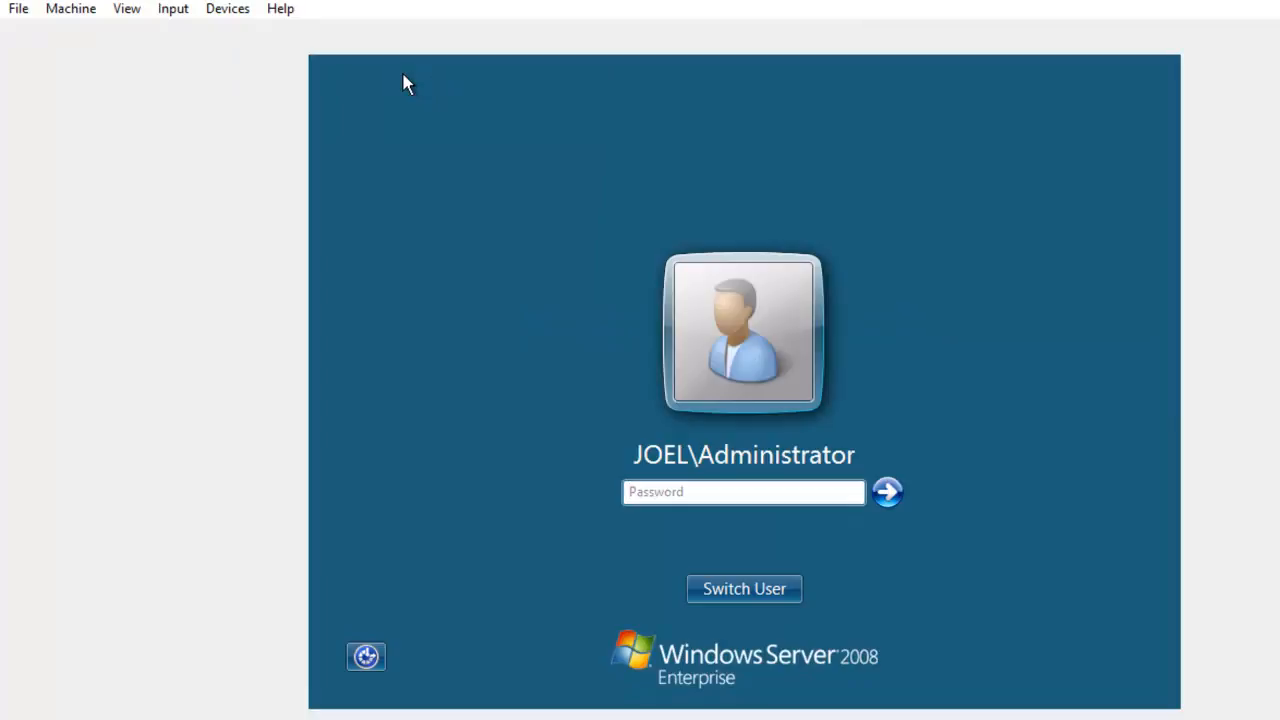
{"action": "type", "text": "••••••••••••"}
{"action": "key", "text": "Return"}
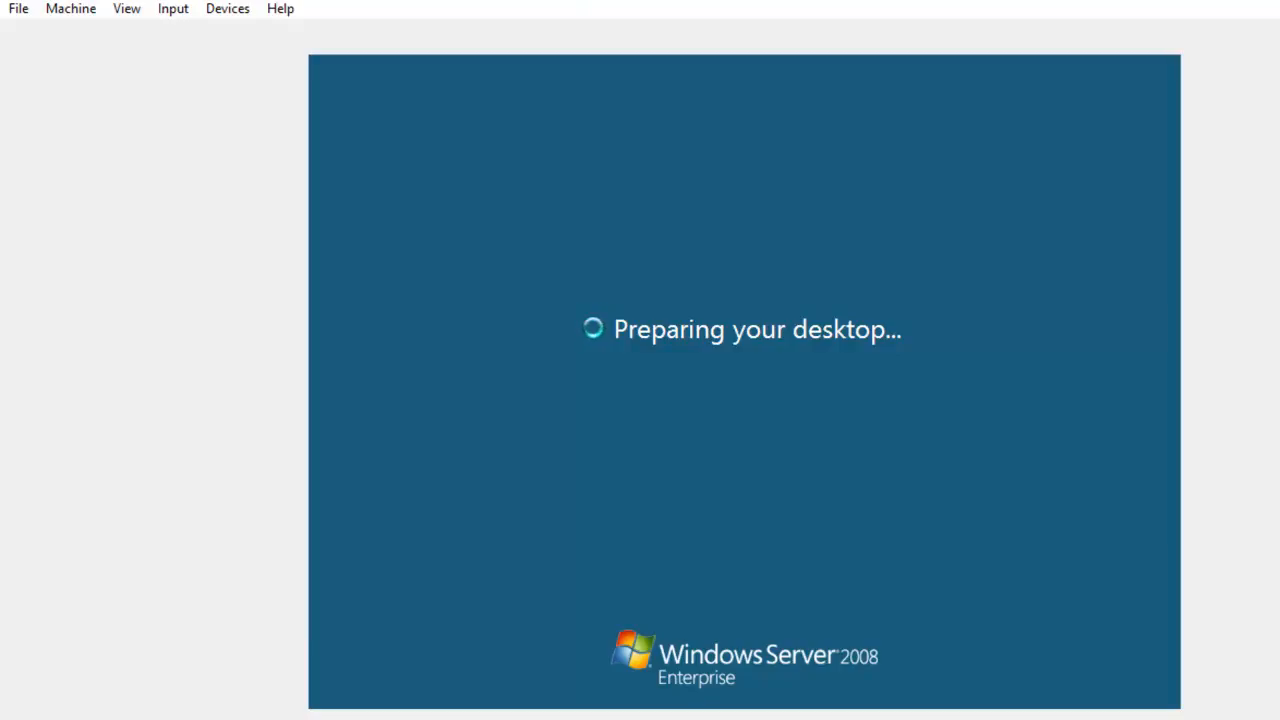
{"action": "key", "text": "F9"}
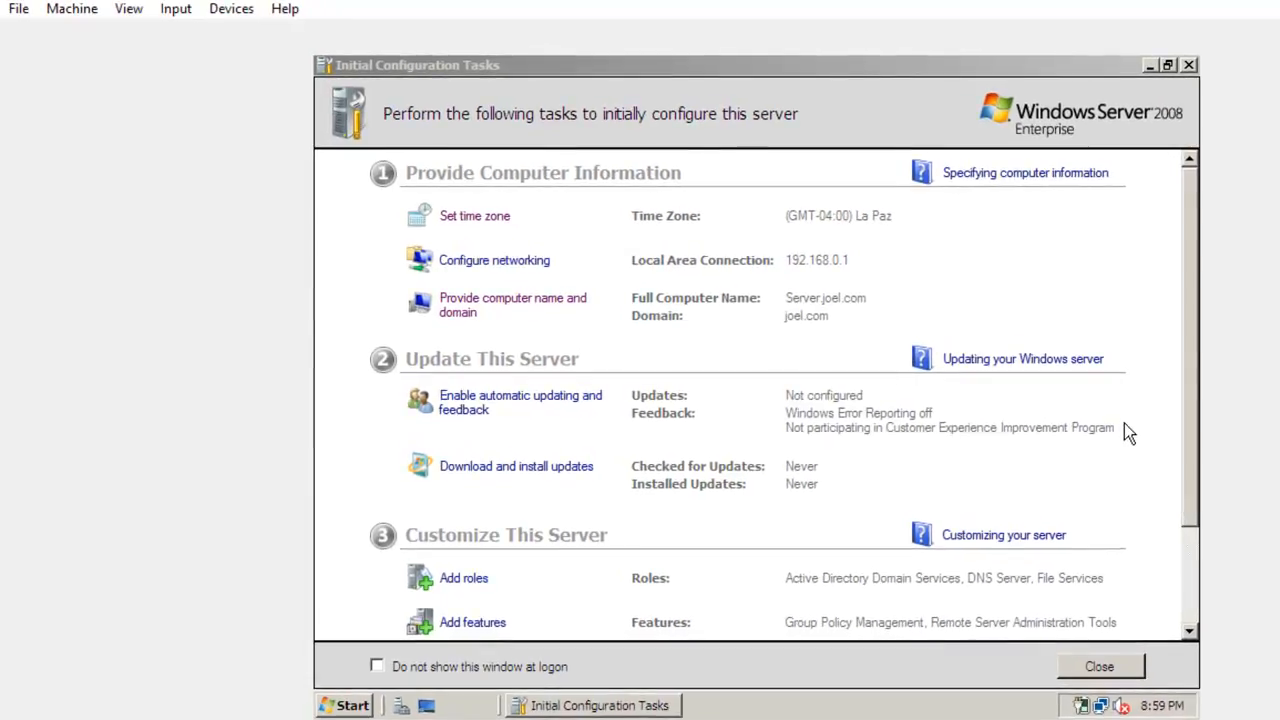
Step: Close the Initial Configuration Tasks window and open Network to view the computers on the network
{"action": "left_click", "coordinate": [1190, 66]}
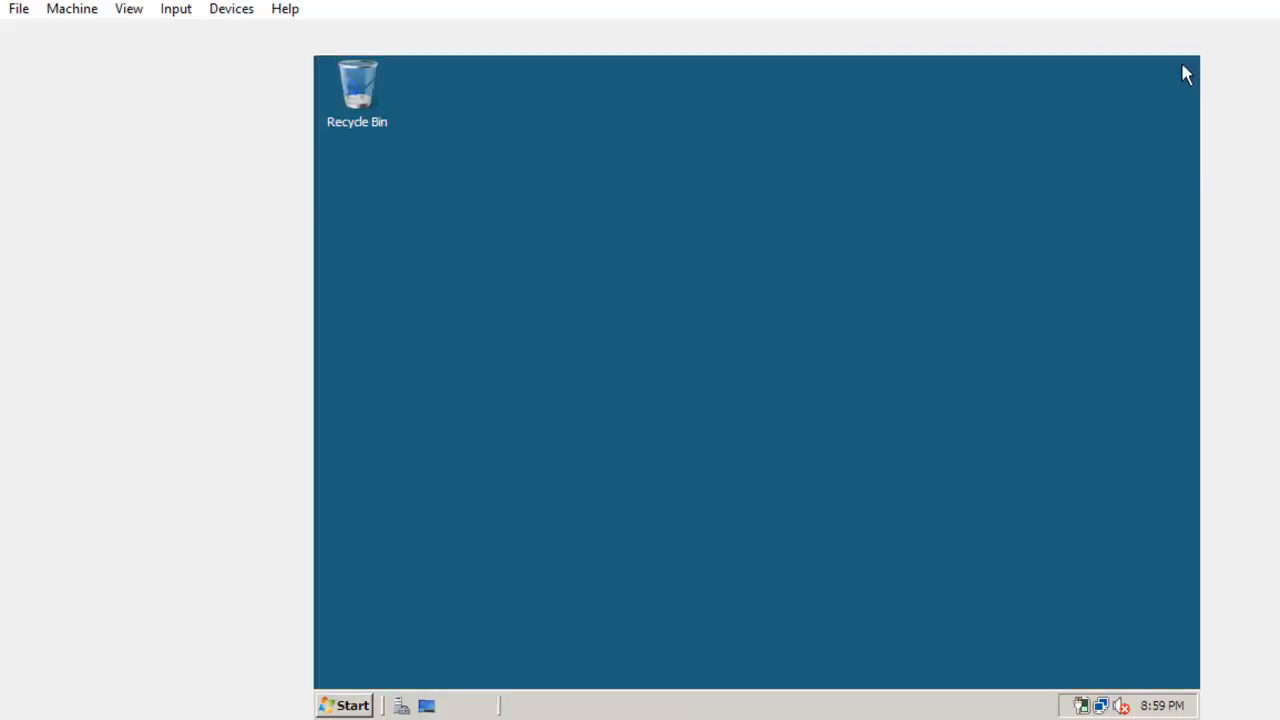
{"action": "left_click", "coordinate": [345, 706]}
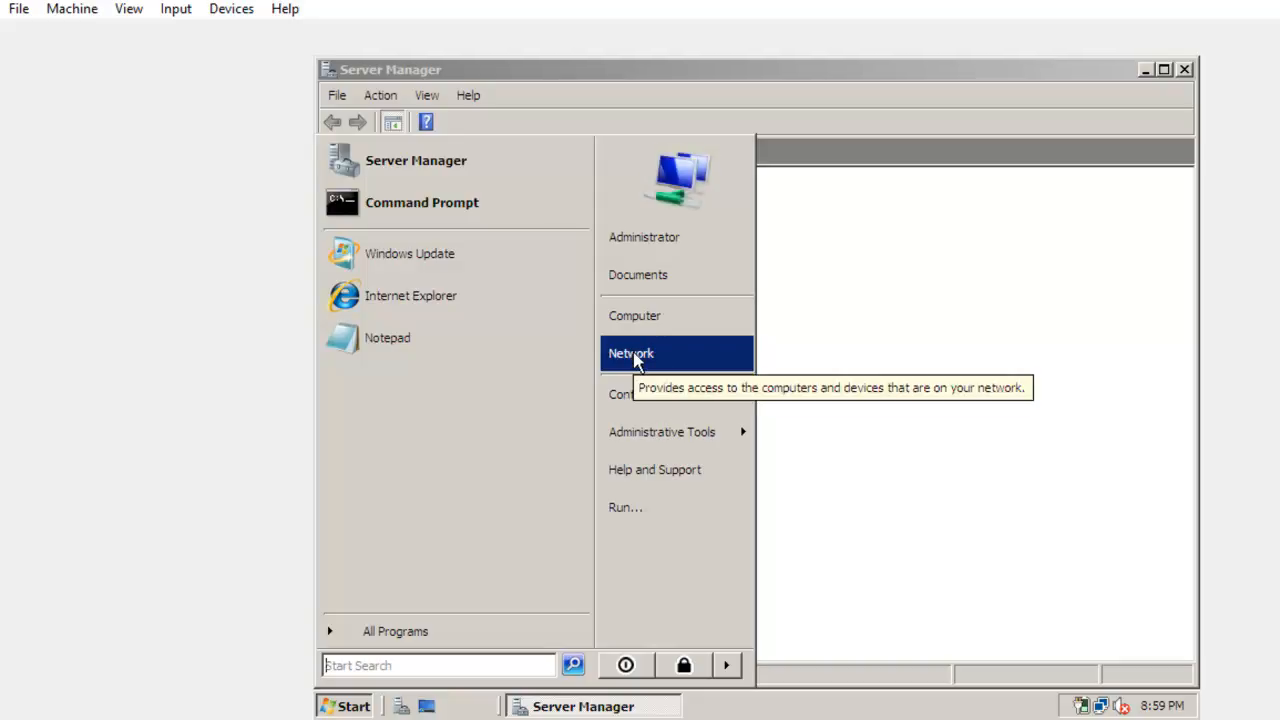
{"action": "left_click", "coordinate": [632, 354]}
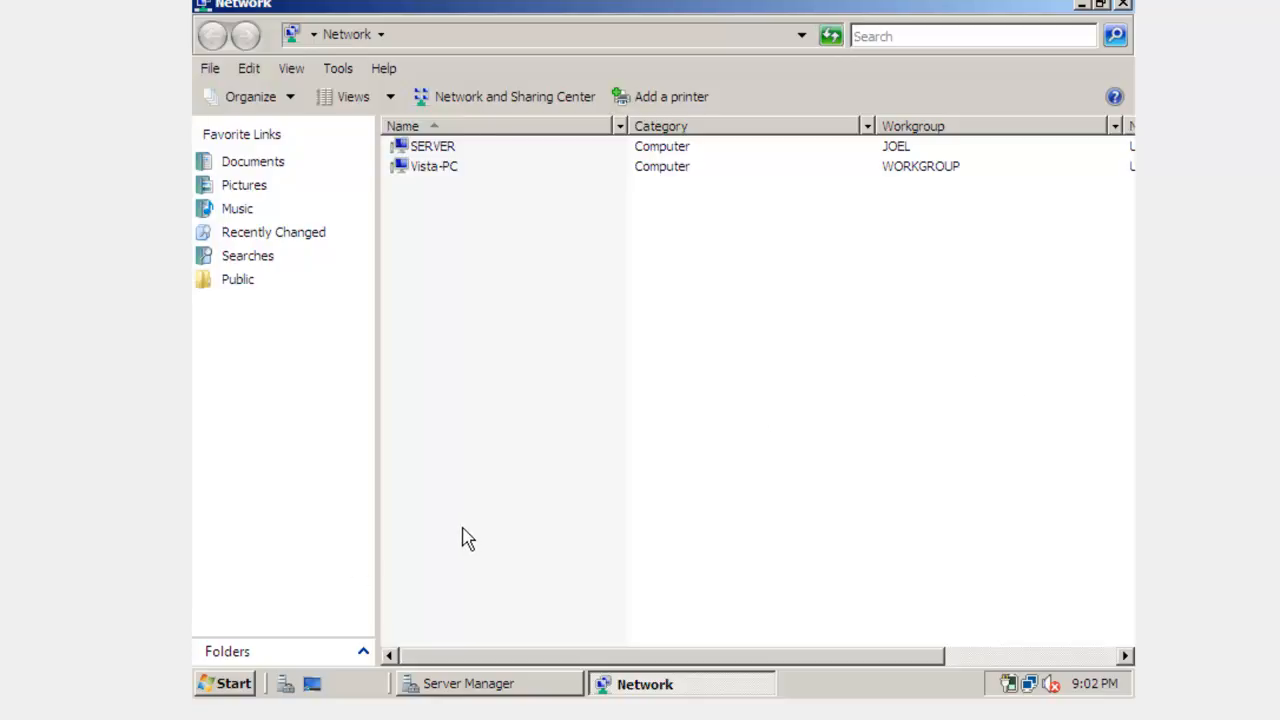
Step: Open the Active Directory Users and Computers administrative tool on the server
{"action": "left_click", "coordinate": [229, 683]}
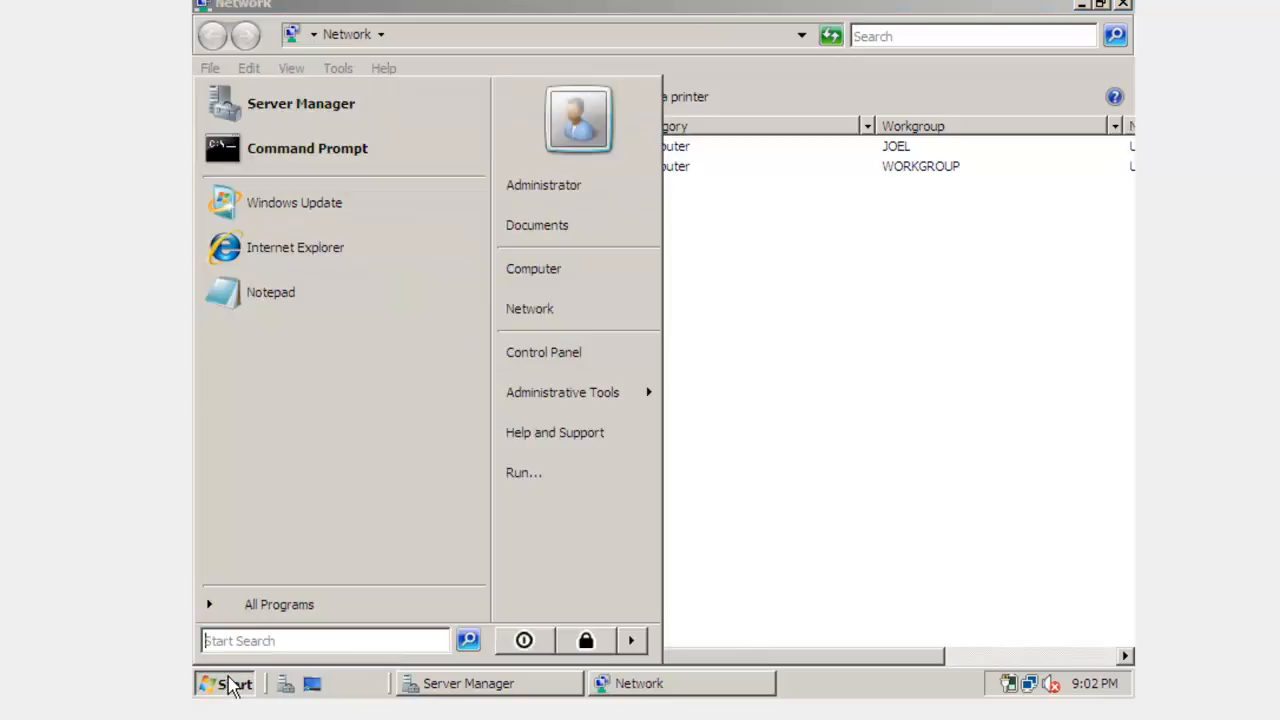
{"action": "mouse_move", "coordinate": [535, 413]}
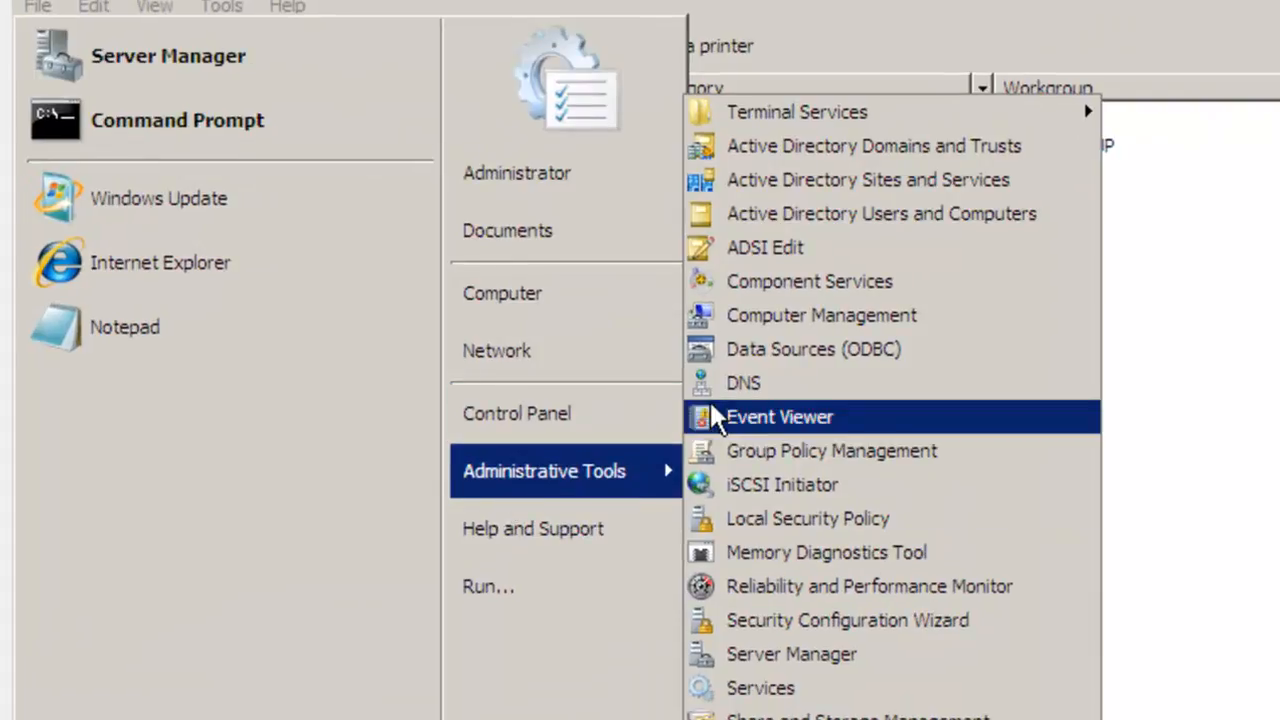
{"action": "left_click", "coordinate": [772, 226]}
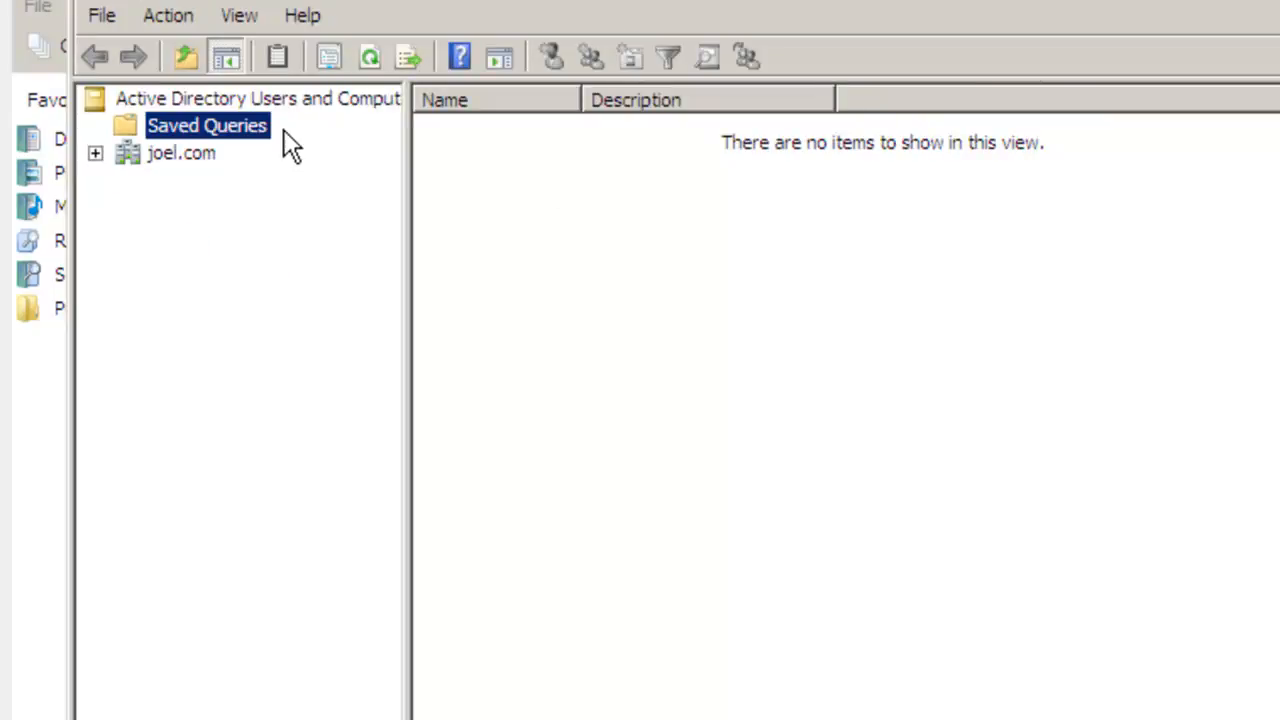
Step: Create a new computer object named Vista directly under the joel.com domain
{"action": "left_click", "coordinate": [163, 154]}
{"action": "right_click", "coordinate": [160, 166]}
{"action": "mouse_move", "coordinate": [239, 377]}
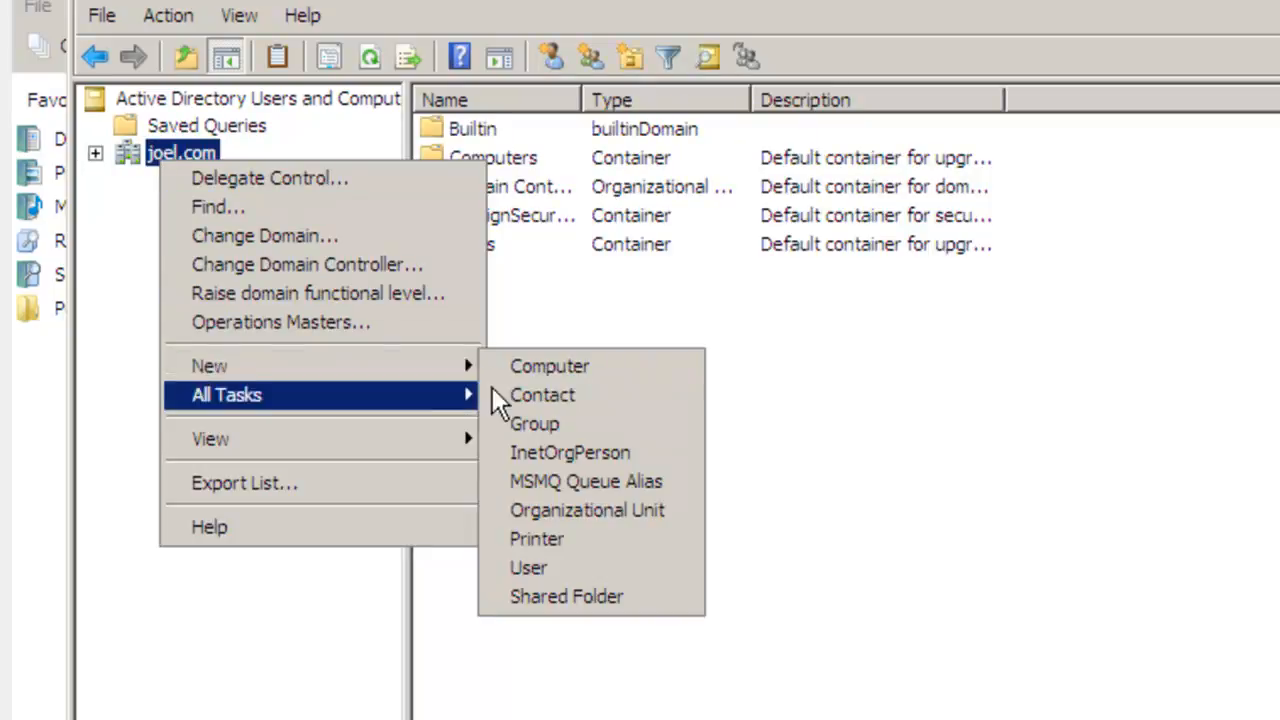
{"action": "left_click", "coordinate": [551, 366]}
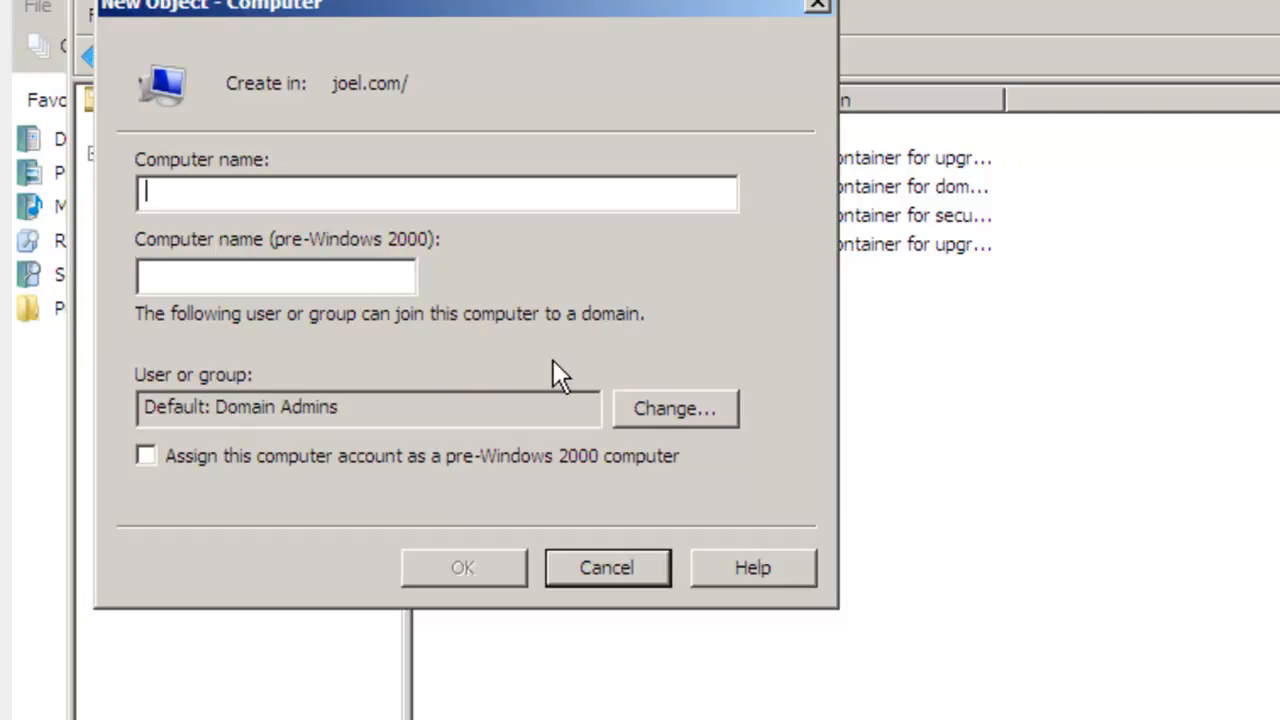
{"action": "type", "text": "Vista"}
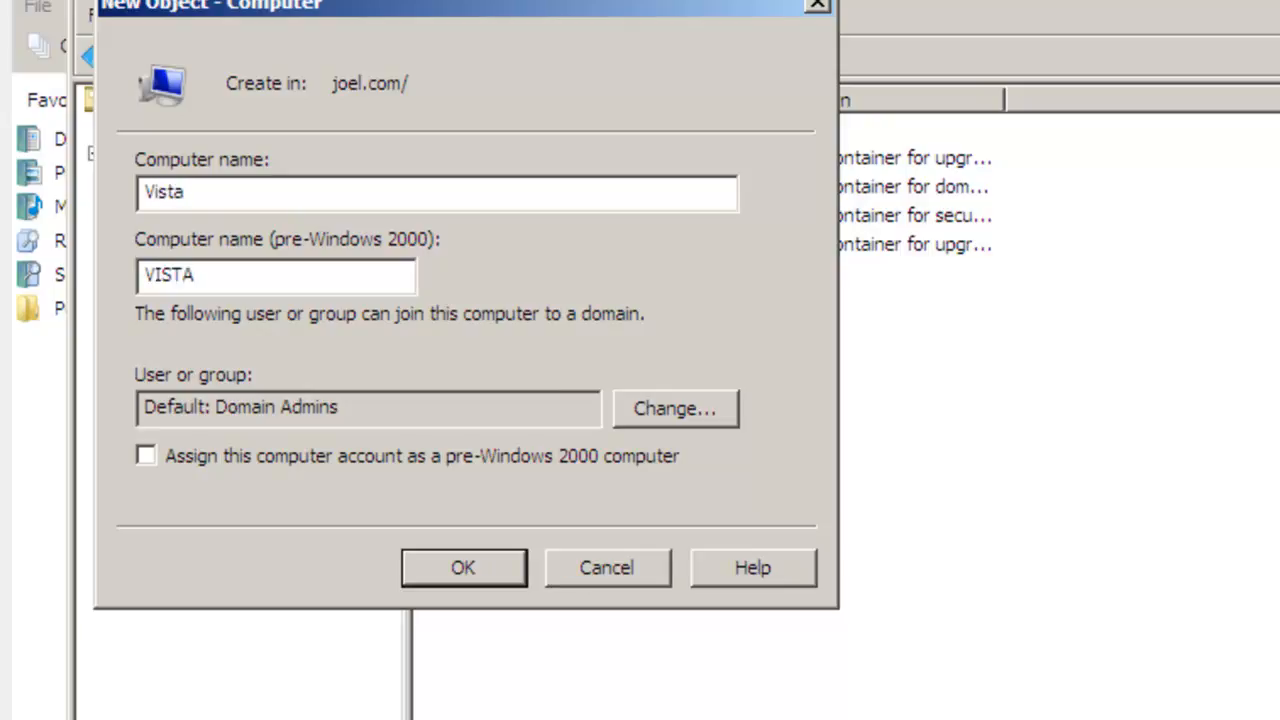
{"action": "left_click", "coordinate": [478, 571]}
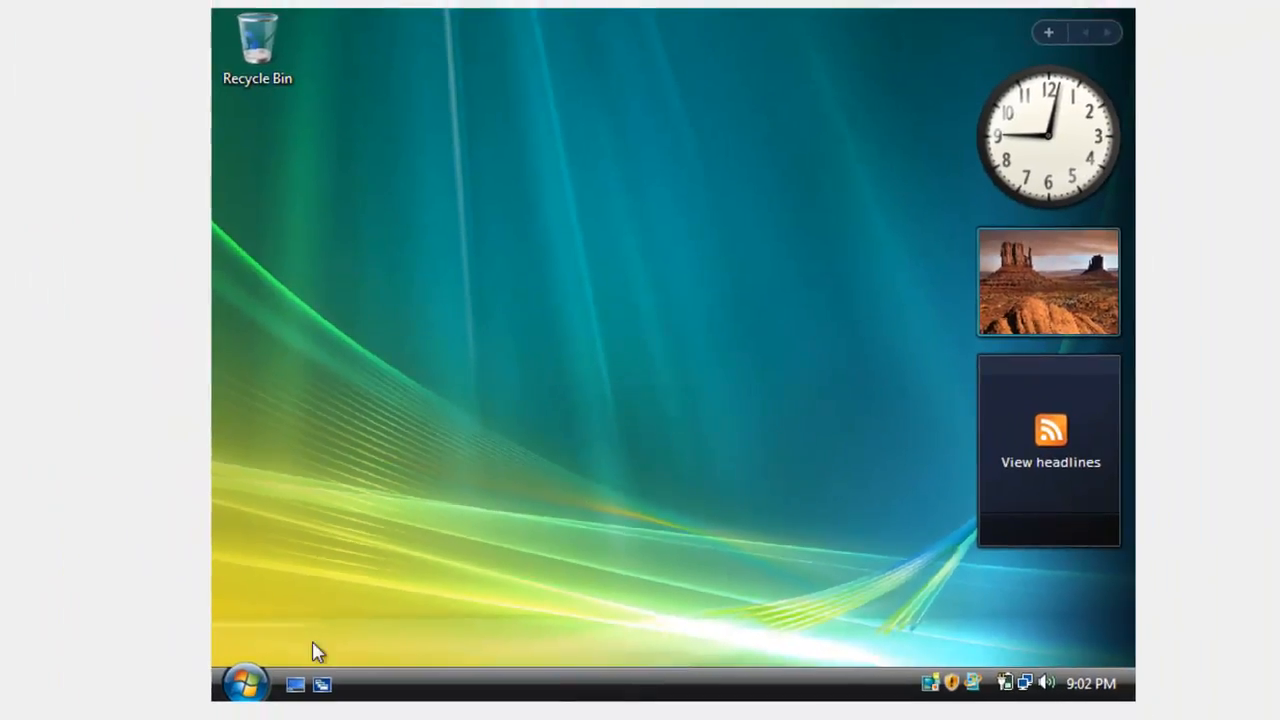
Step: Switch to the Vista virtual machine and open its computer name and domain change settings, allowing the permission request
{"action": "left_click", "coordinate": [246, 683]}
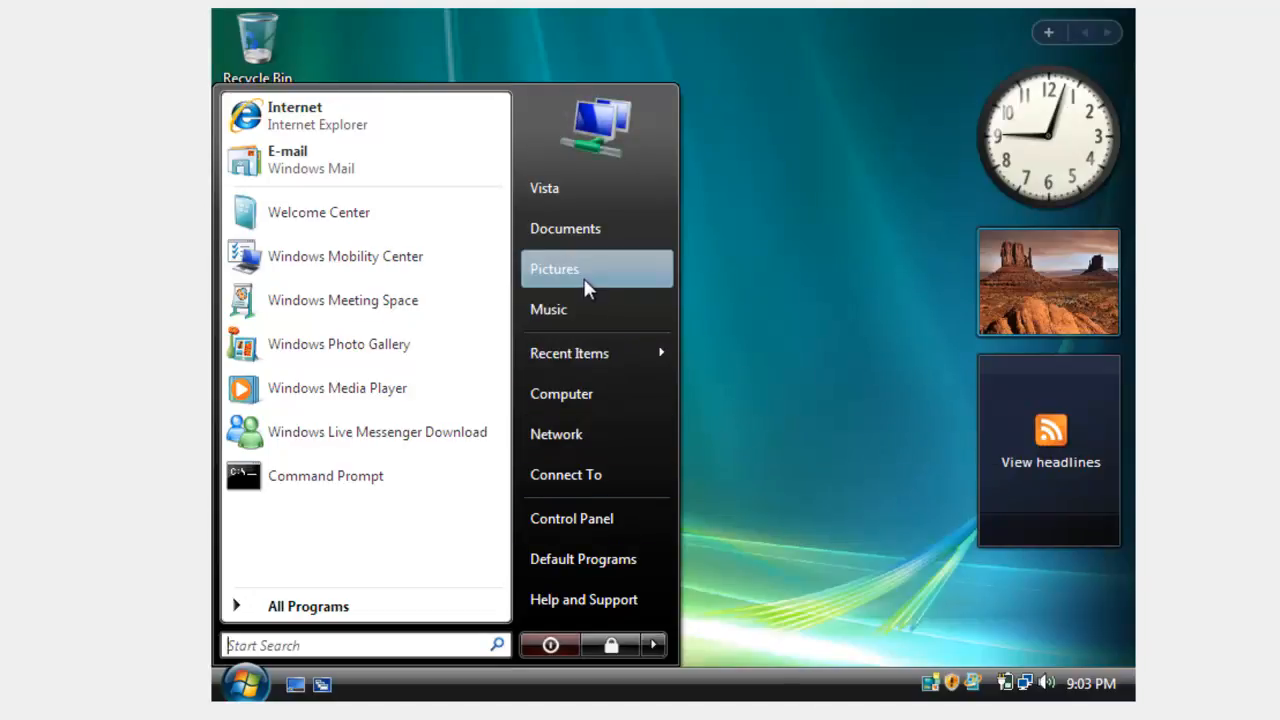
{"action": "right_click", "coordinate": [580, 402]}
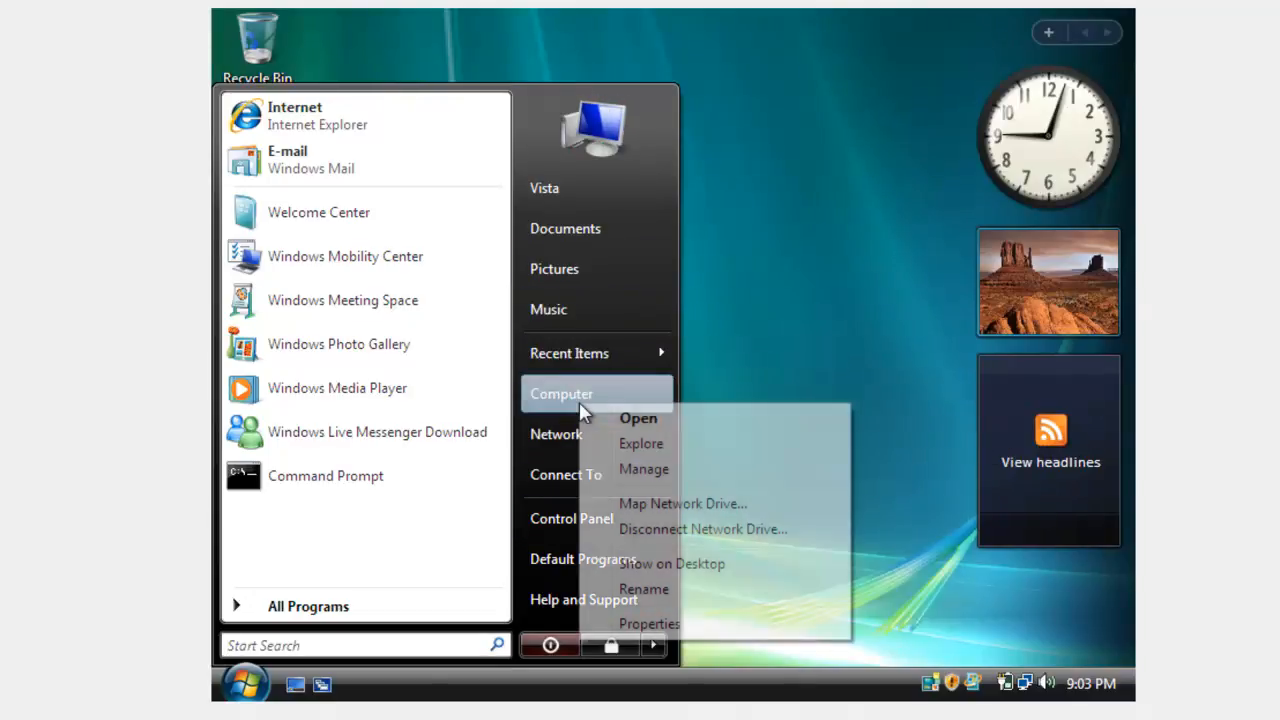
{"action": "left_click", "coordinate": [671, 630]}
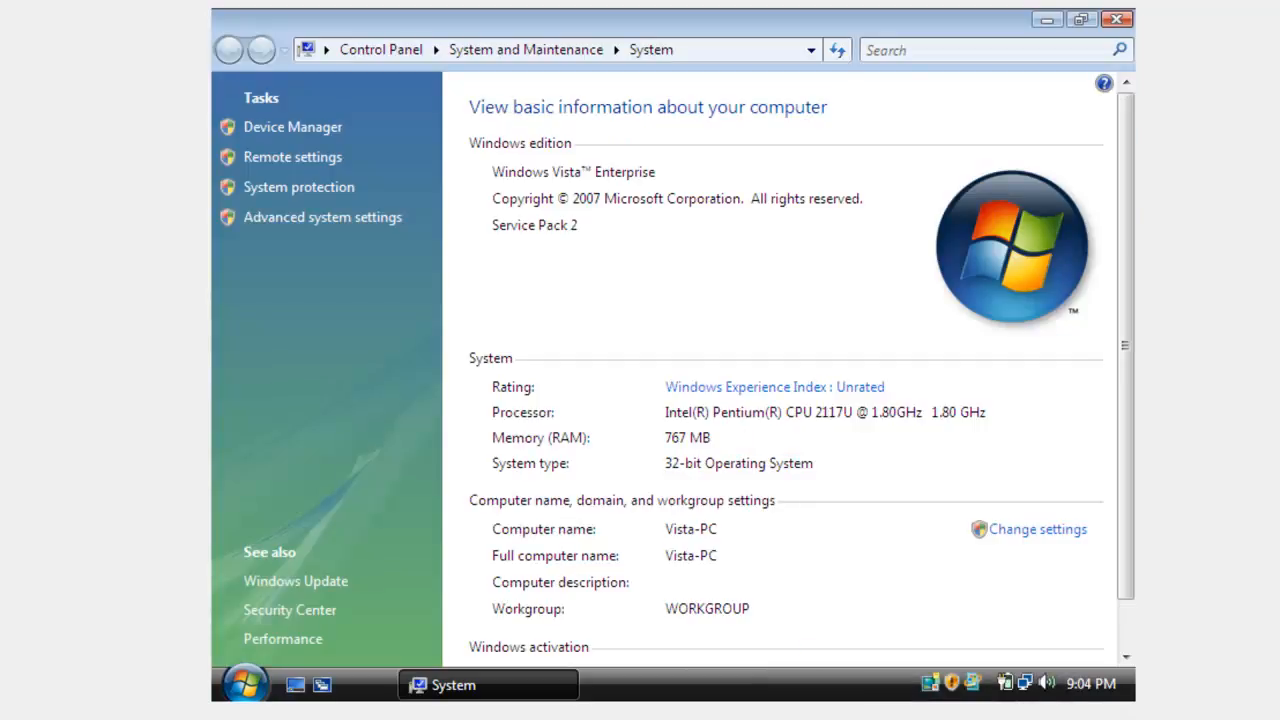
{"action": "left_click", "coordinate": [1065, 535]}
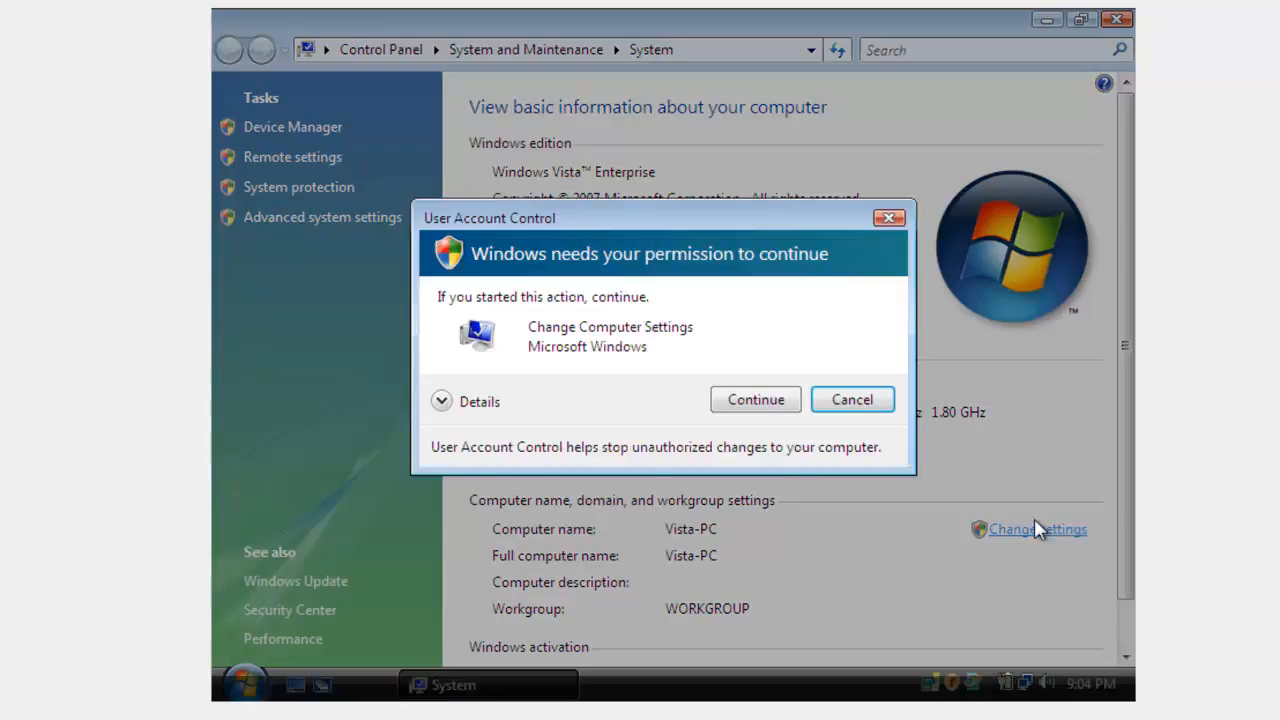
{"action": "left_click", "coordinate": [751, 400]}
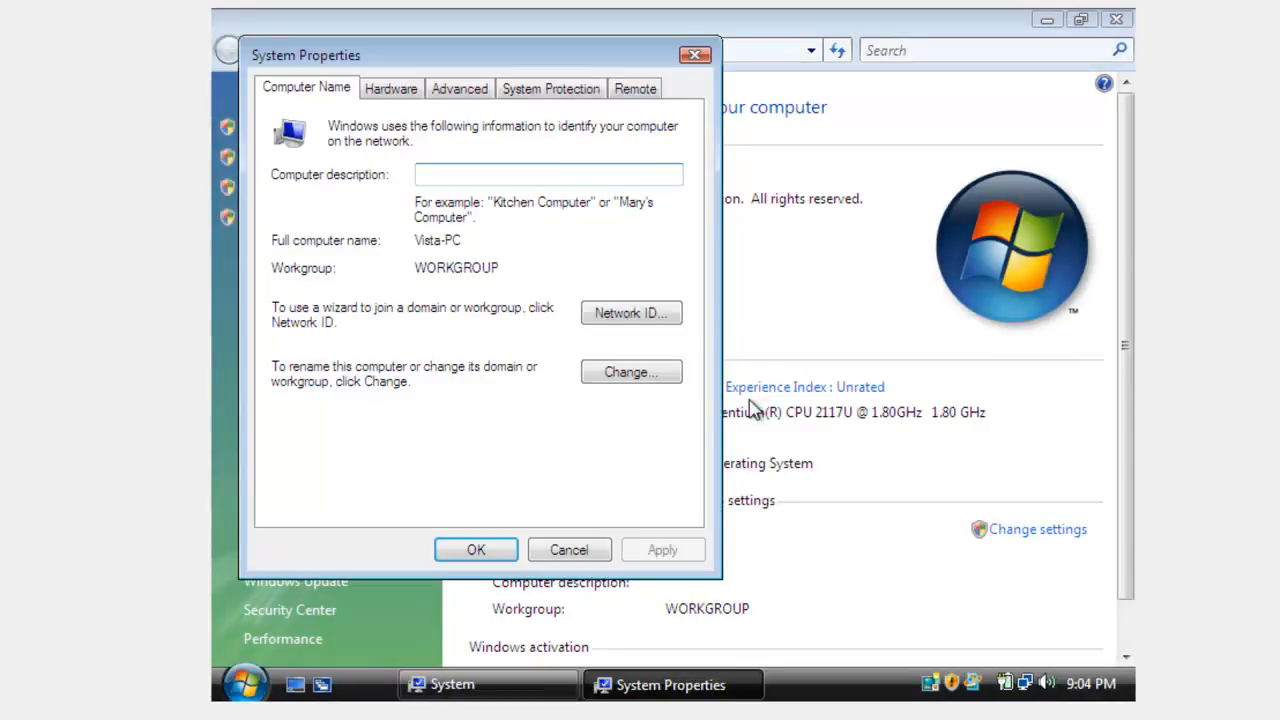
{"action": "left_click", "coordinate": [666, 381]}
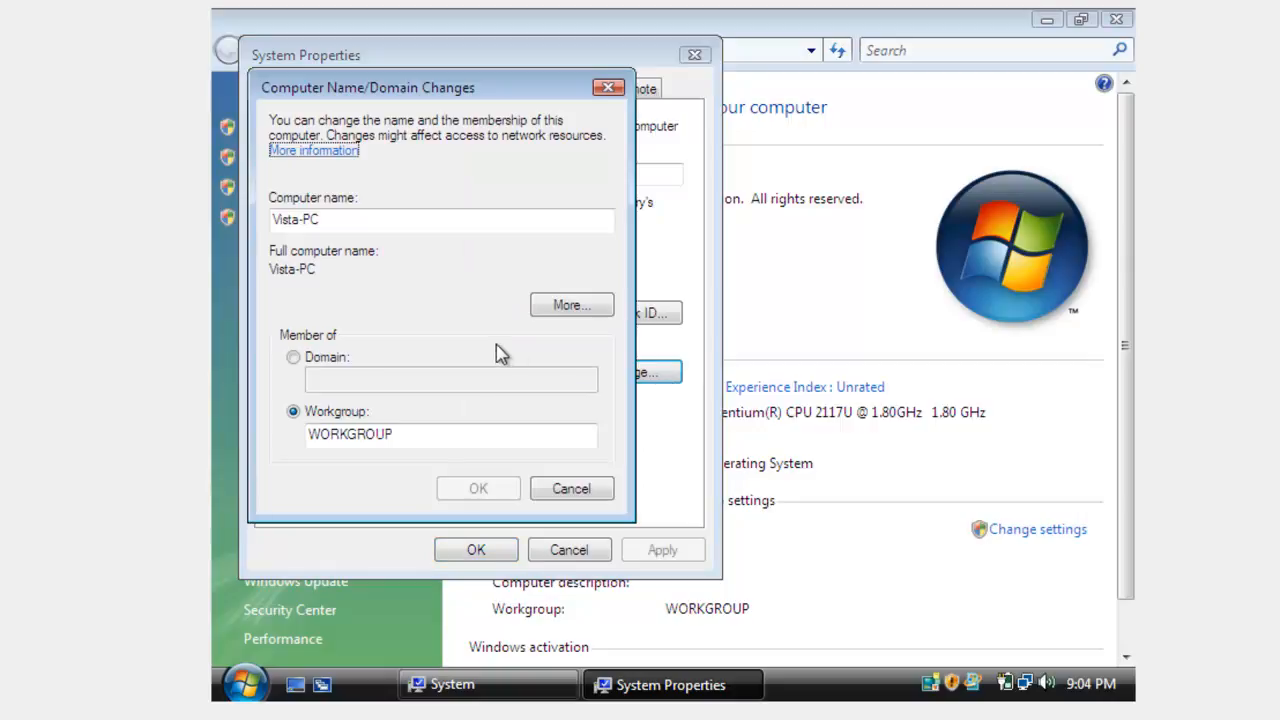
Step: Make the Vista computer a member of the domain joel.com instead of a workgroup and submit the change
{"action": "left_click", "coordinate": [293, 360]}
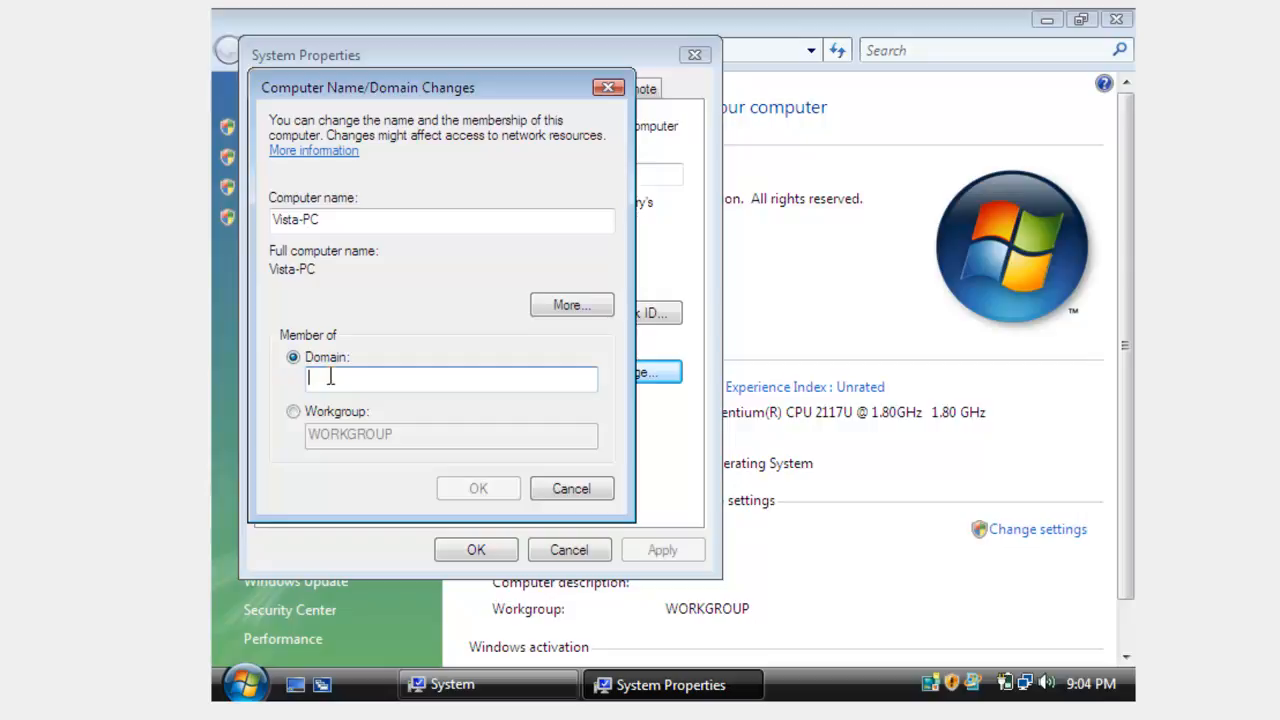
{"action": "type", "text": "i"}
{"action": "type", "text": "el"}
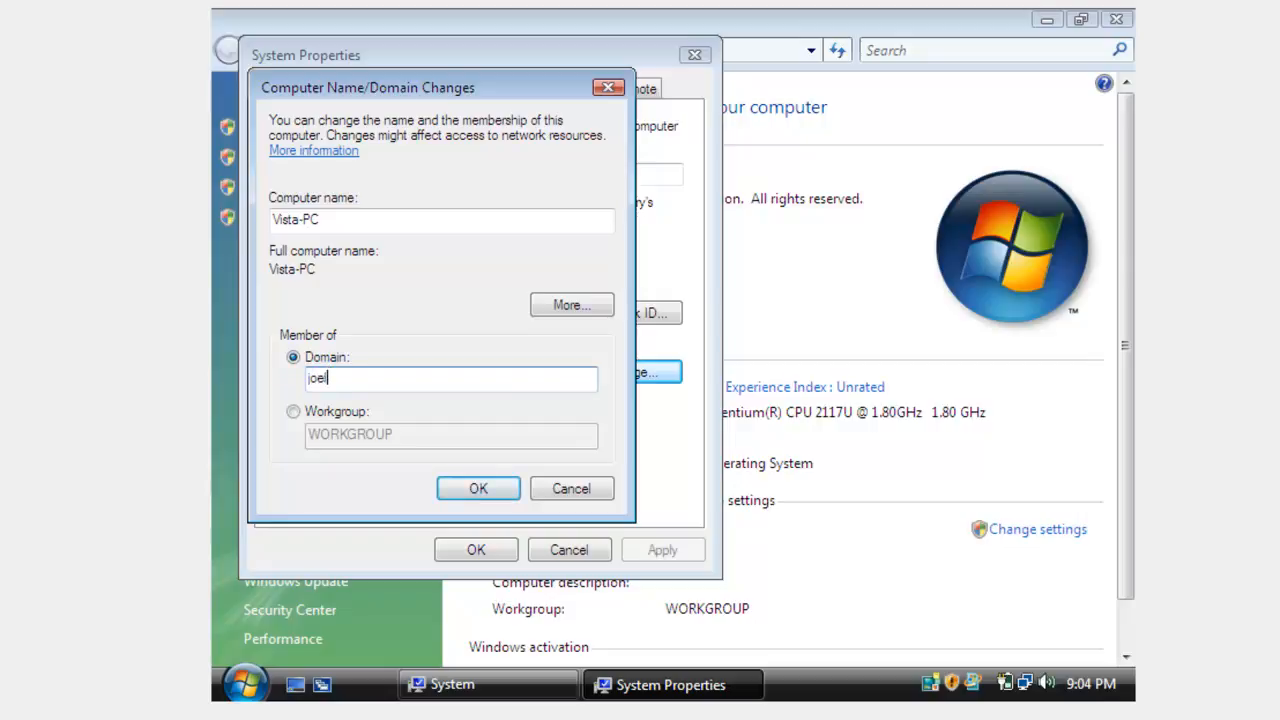
{"action": "type", "text": ".com"}
{"action": "left_click", "coordinate": [482, 487]}
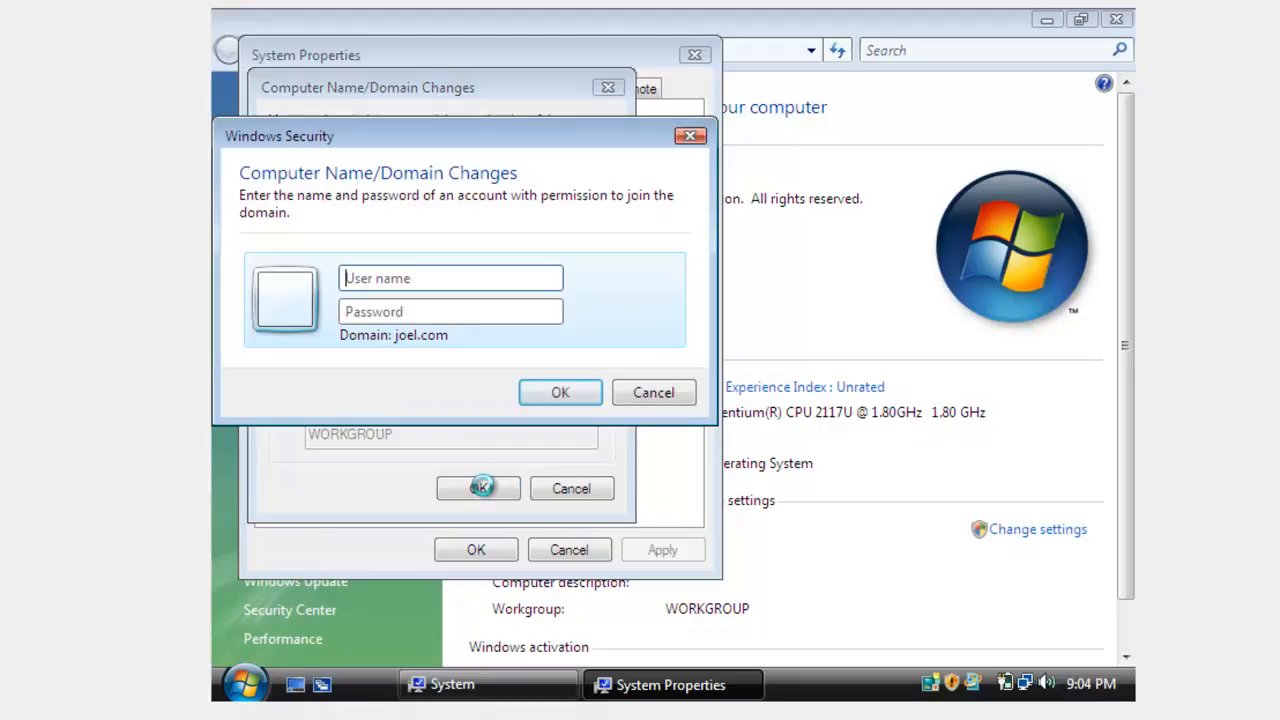
Step: Authorize the domain join with the user name Administrator and the account password
{"action": "type", "text": "Admin"}
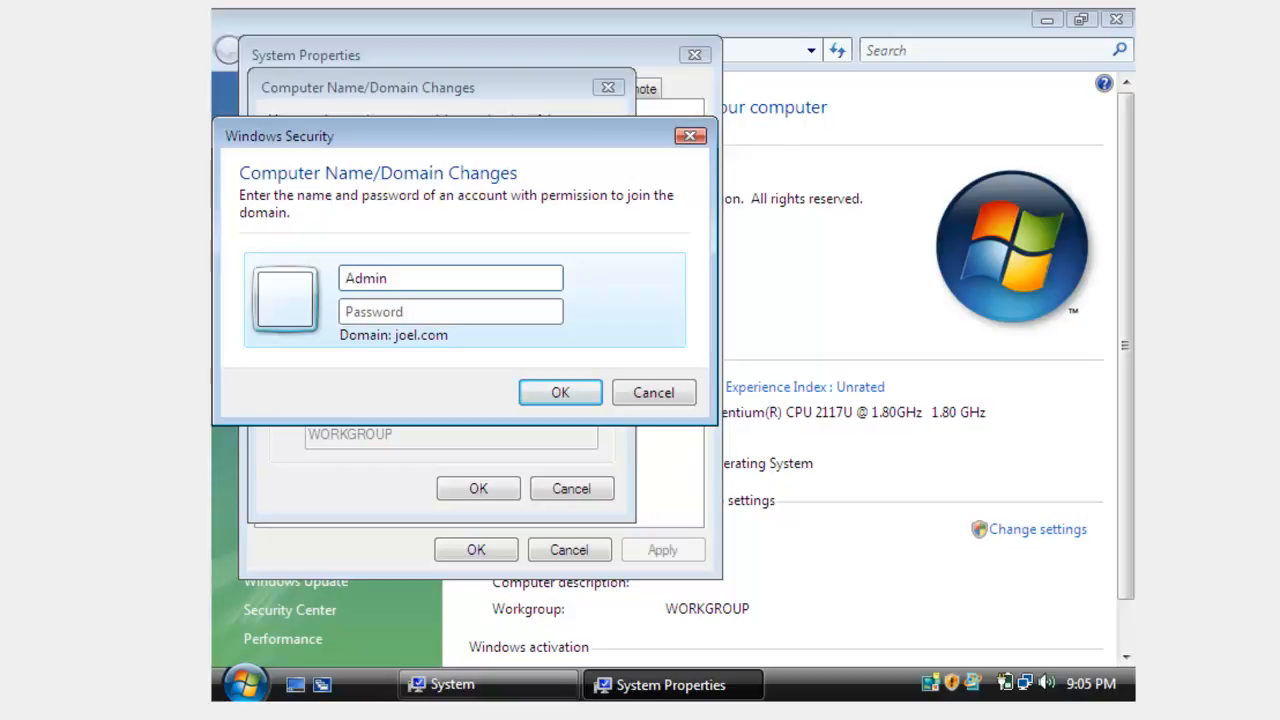
{"action": "type", "text": "istrator"}
{"action": "left_click", "coordinate": [522, 315]}
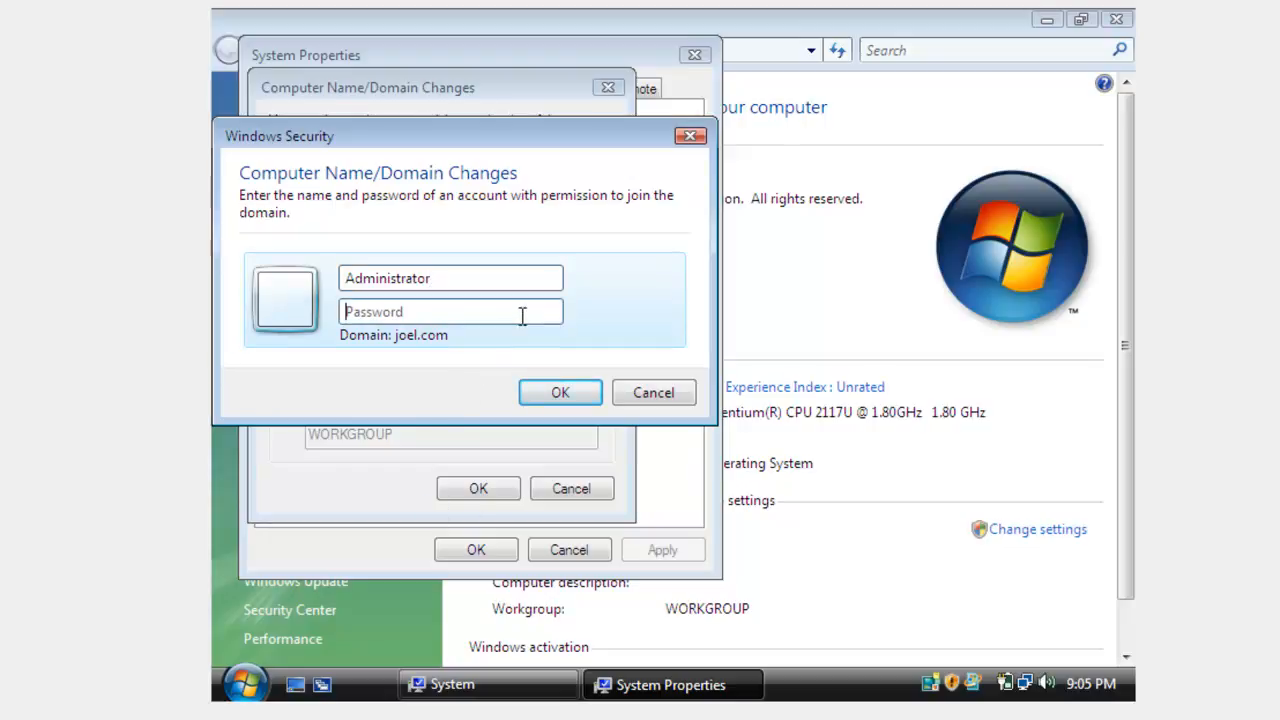
{"action": "type", "text": "••••••••••••"}
{"action": "left_click", "coordinate": [570, 395]}
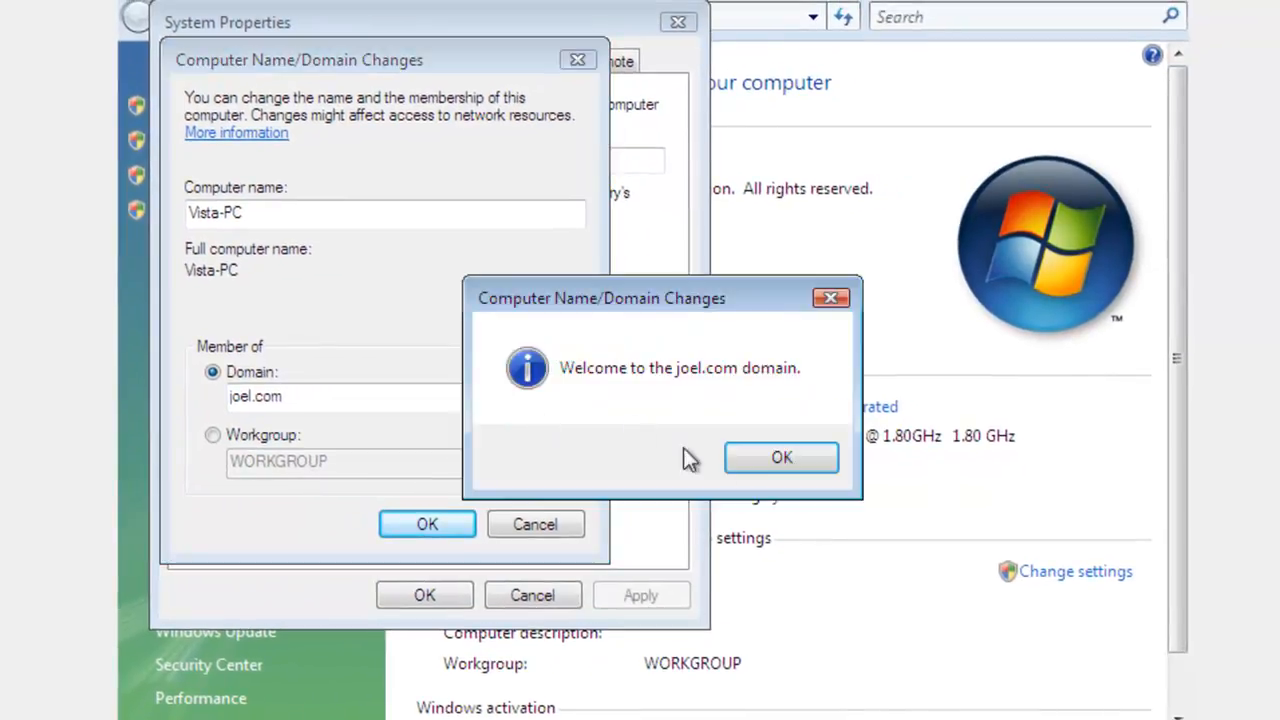
Step: Acknowledge the domain join messages, close System Properties, and restart the Vista computer immediately
{"action": "left_click", "coordinate": [764, 467]}
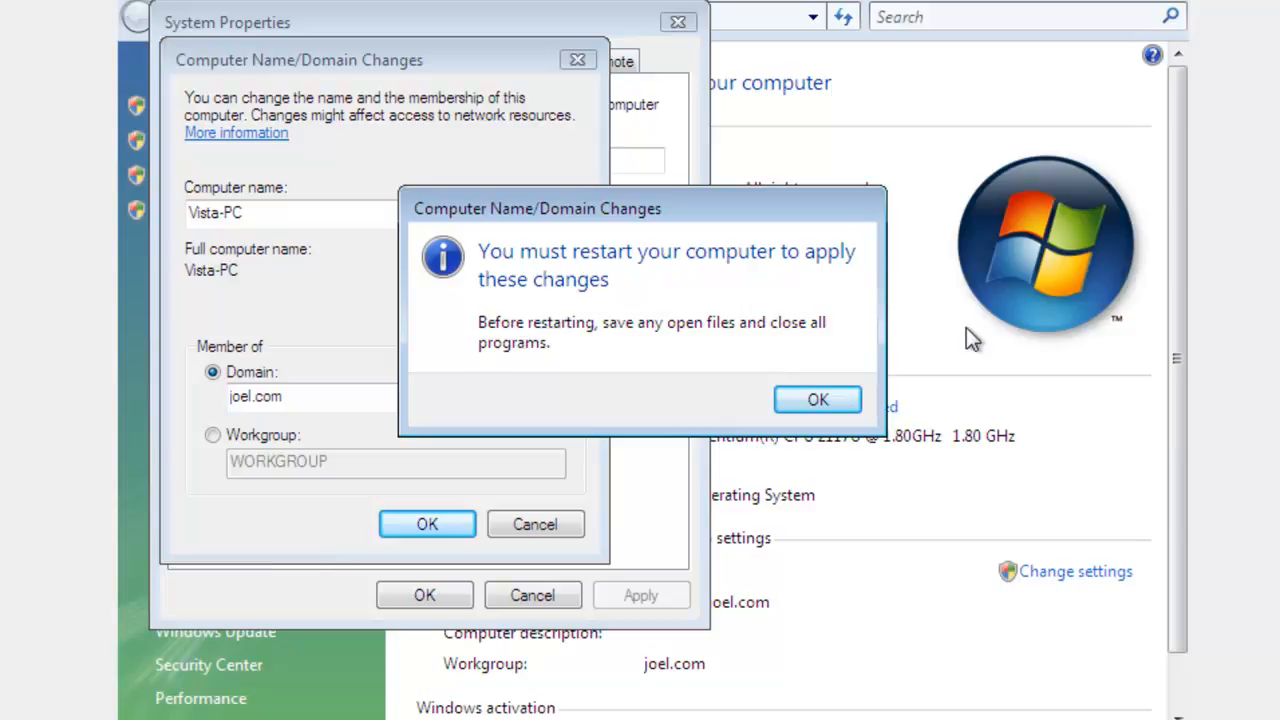
{"action": "left_click", "coordinate": [846, 400]}
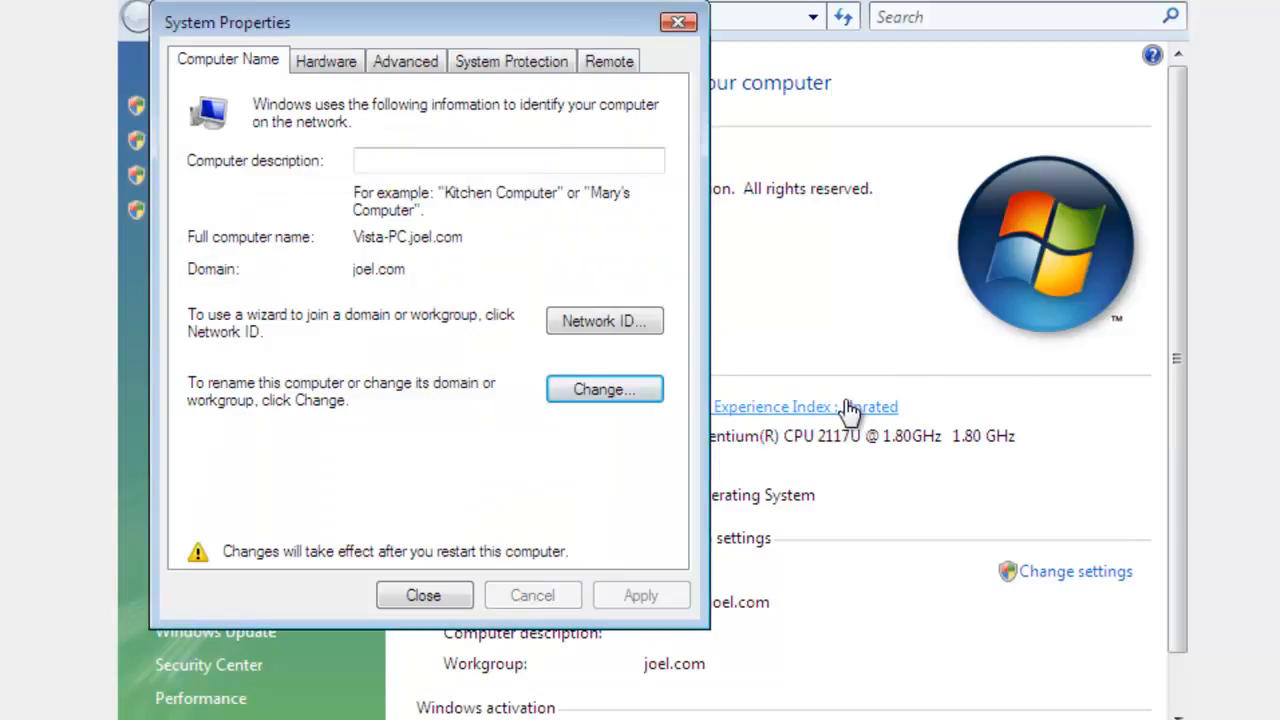
{"action": "left_click", "coordinate": [681, 24]}
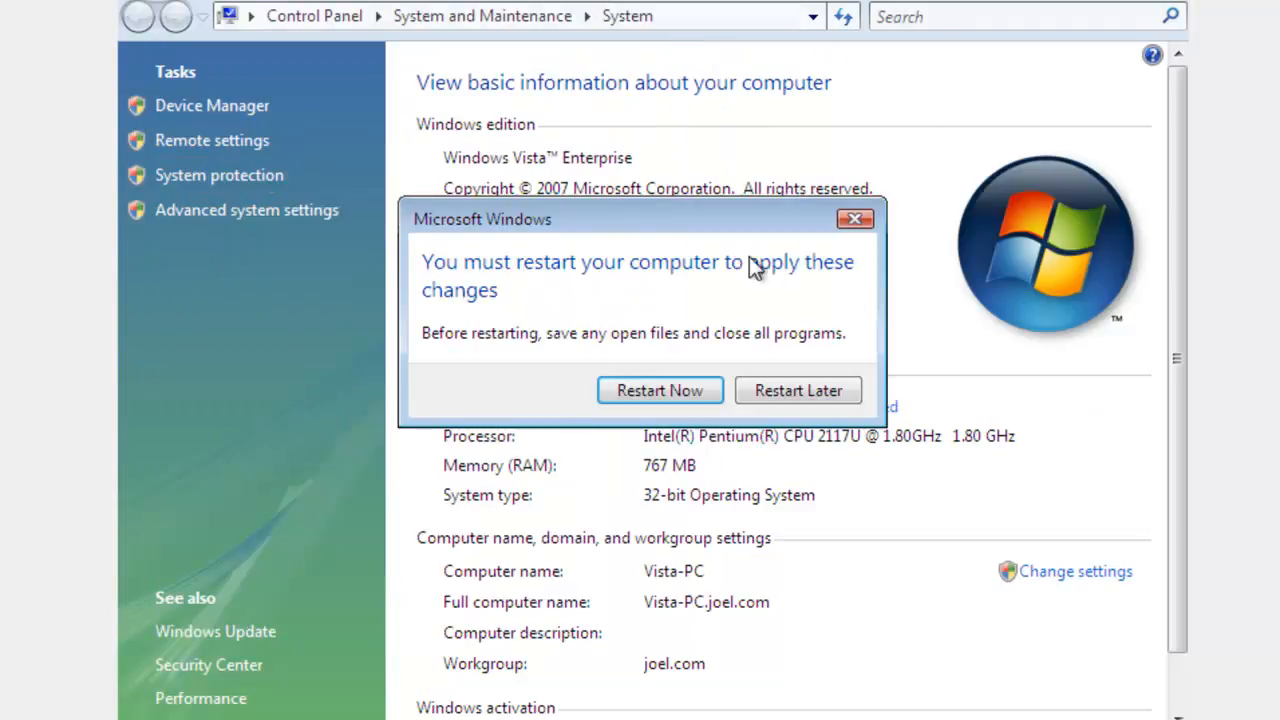
{"action": "left_click", "coordinate": [700, 390]}
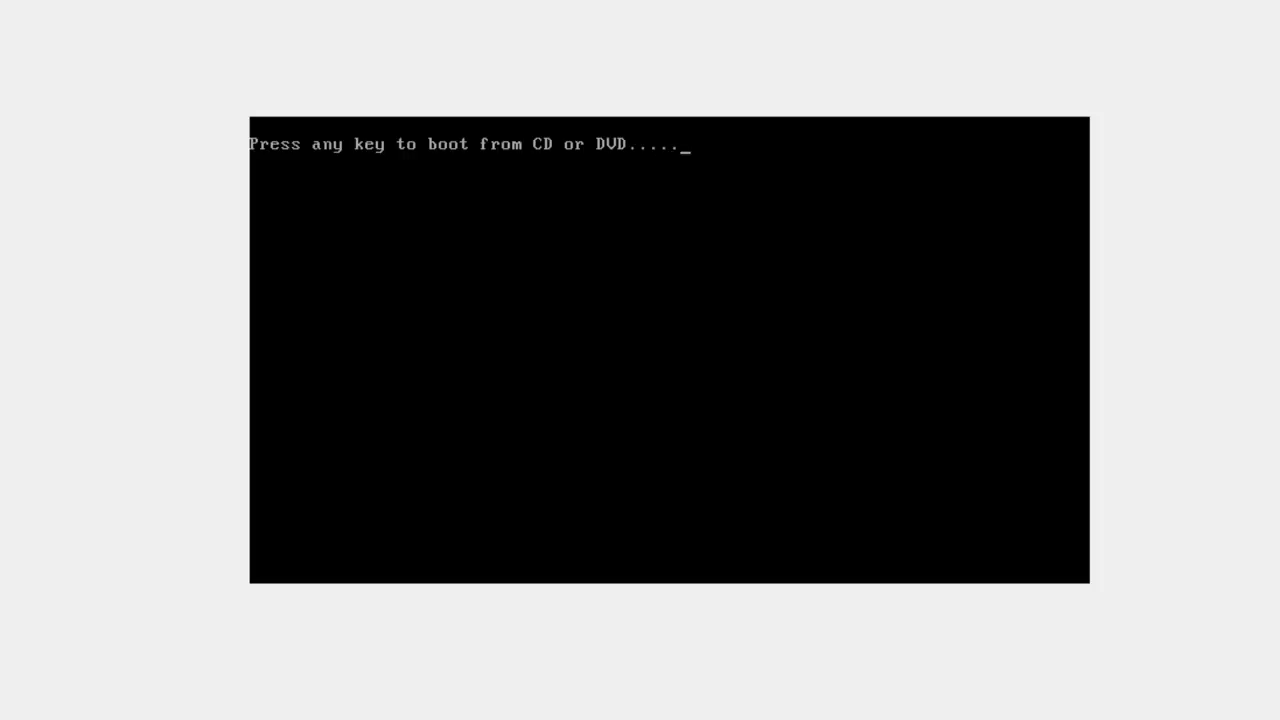
{"action": "key", "text": "Return"}
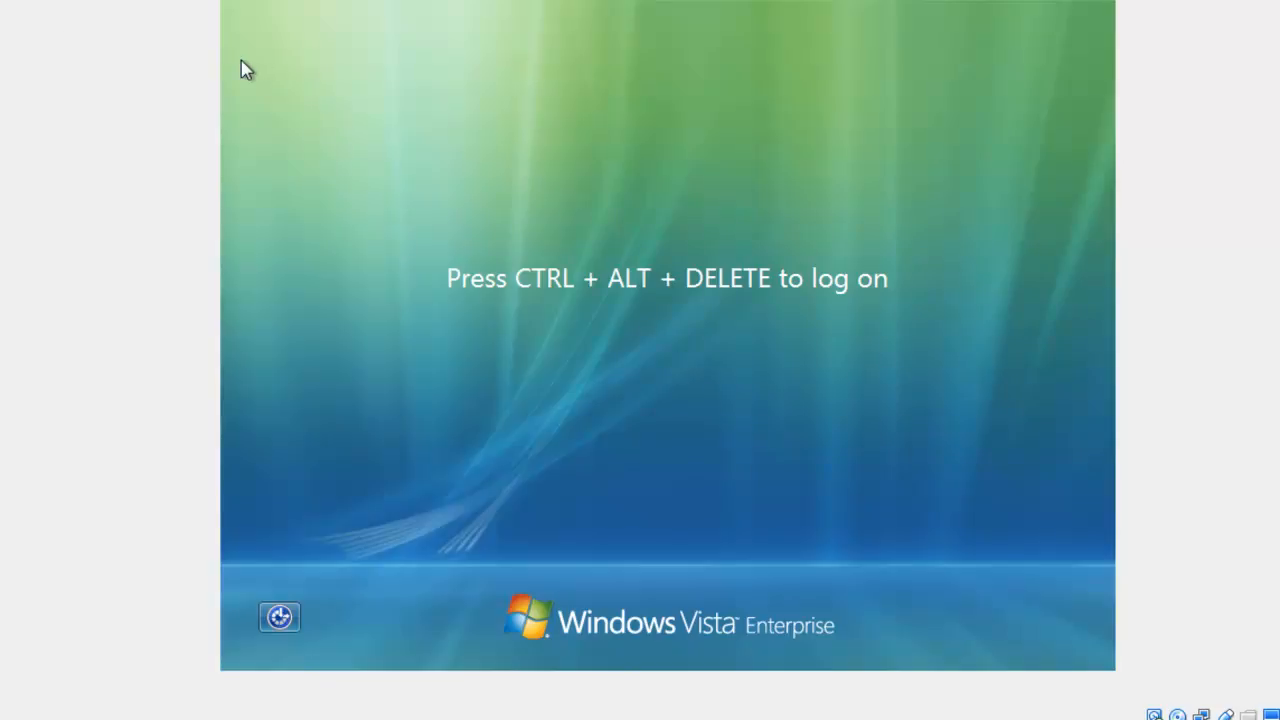
Step: Bring up the password logon prompt on the restarted Vista virtual machine
{"action": "left_click", "coordinate": [78, 0]}
{"action": "mouse_move", "coordinate": [130, 0]}
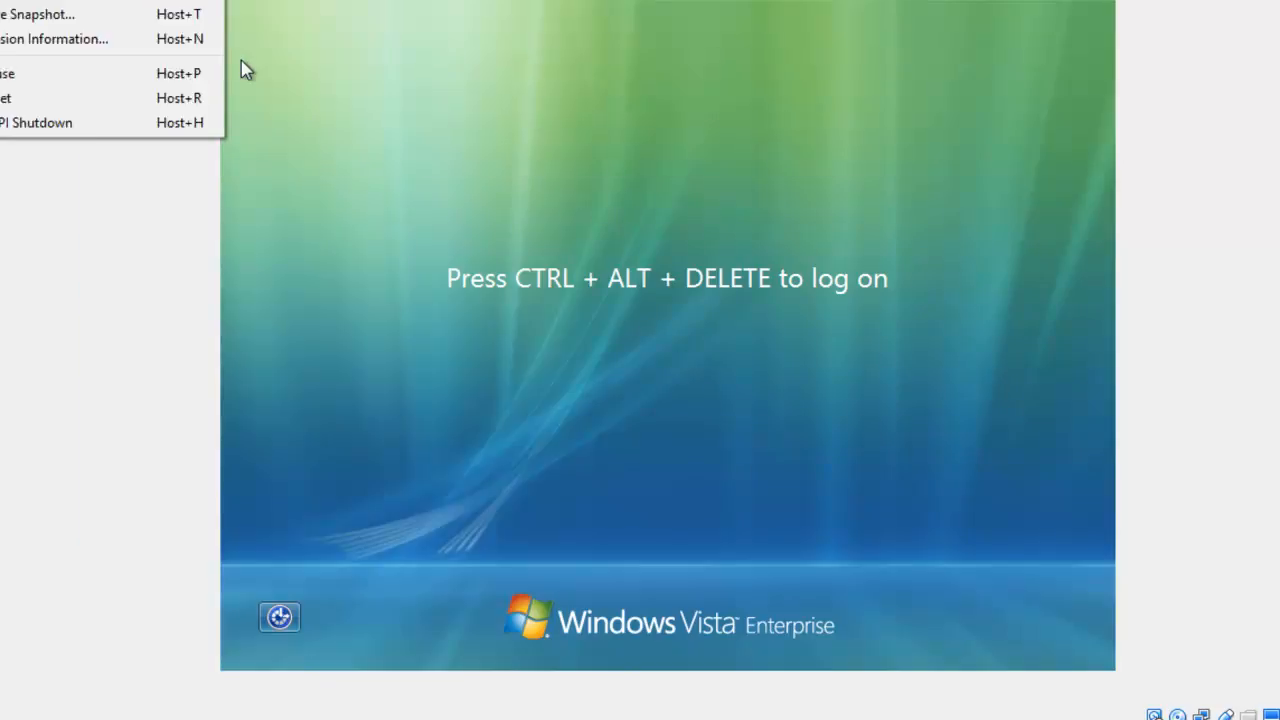
{"action": "mouse_move", "coordinate": [78, 0]}
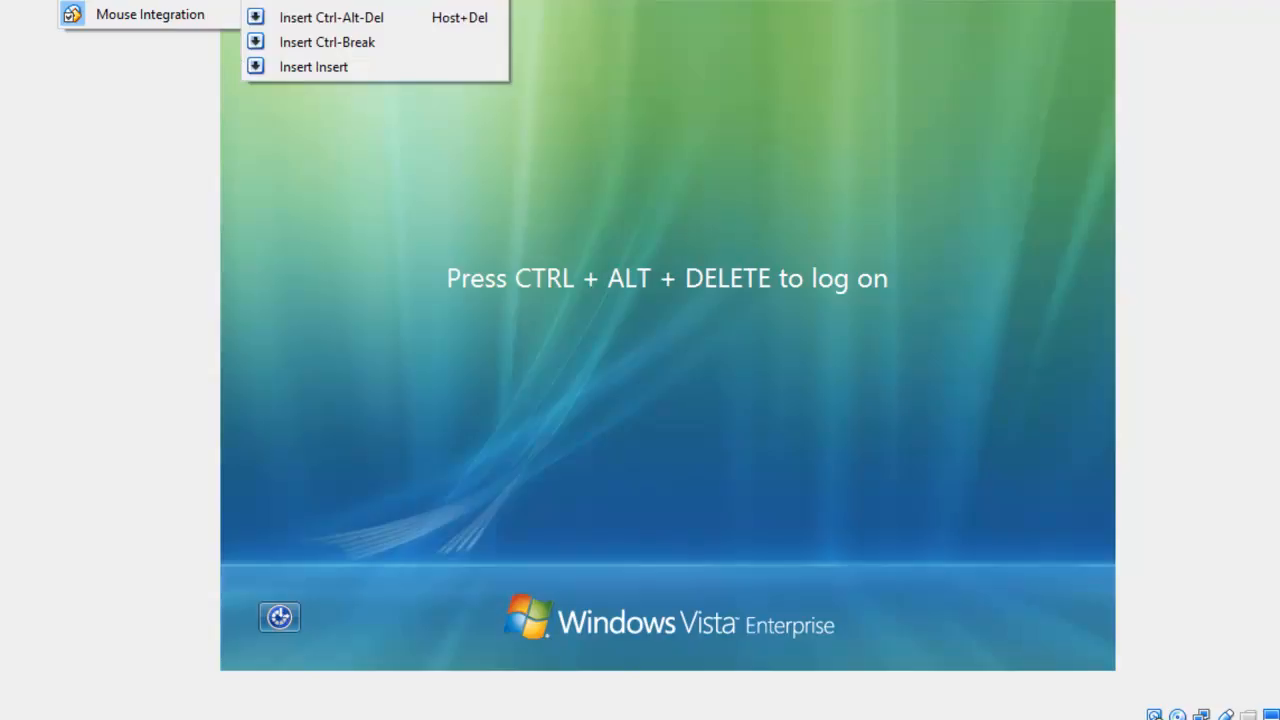
{"action": "left_click", "coordinate": [320, 17]}
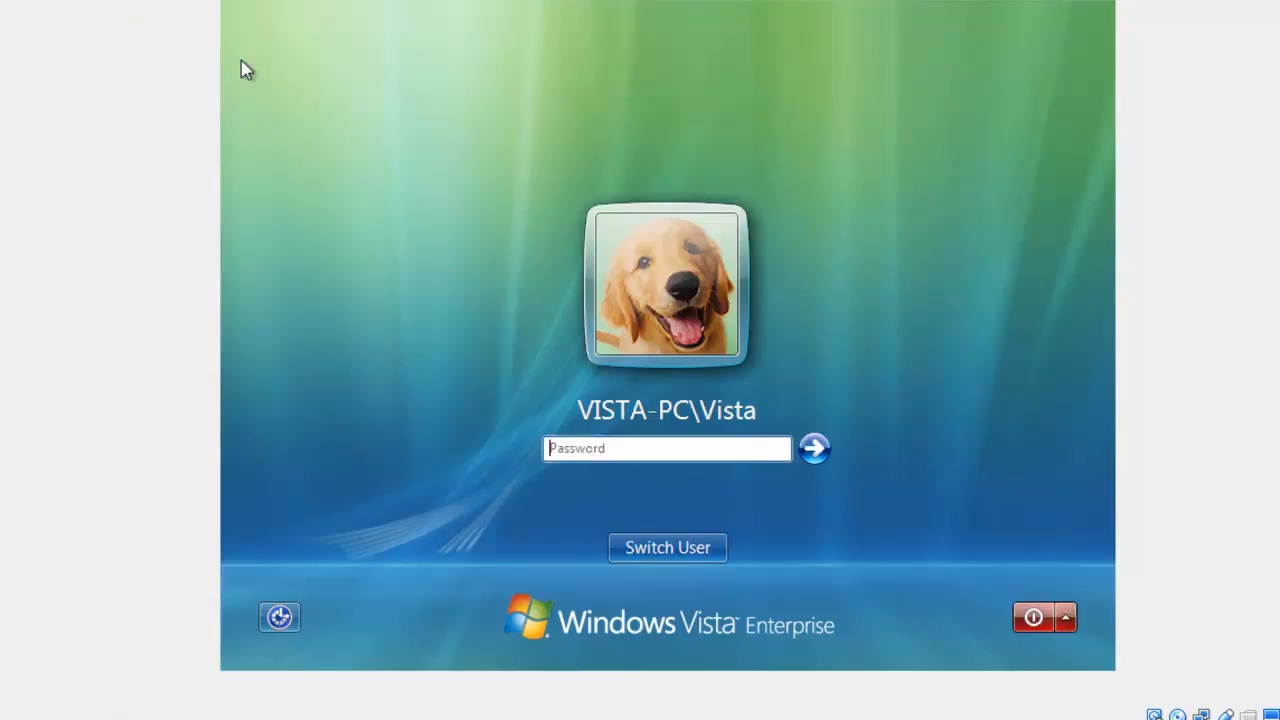
Step: Log on to the Vista virtual machine as VISTA-PC\Vista with the account password
{"action": "type", "text": "••••••••"}
{"action": "key", "text": "BackSpace"}
{"action": "key", "text": "BackSpace"}
{"action": "key", "text": "BackSpace"}
{"action": "key", "text": "BackSpace"}
{"action": "key", "text": "BackSpace"}
{"action": "key", "text": "BackSpace"}
{"action": "key", "text": "BackSpace"}
{"action": "key", "text": "BackSpace"}
{"action": "type", "text": "••••••••••••"}
{"action": "key", "text": "Return"}
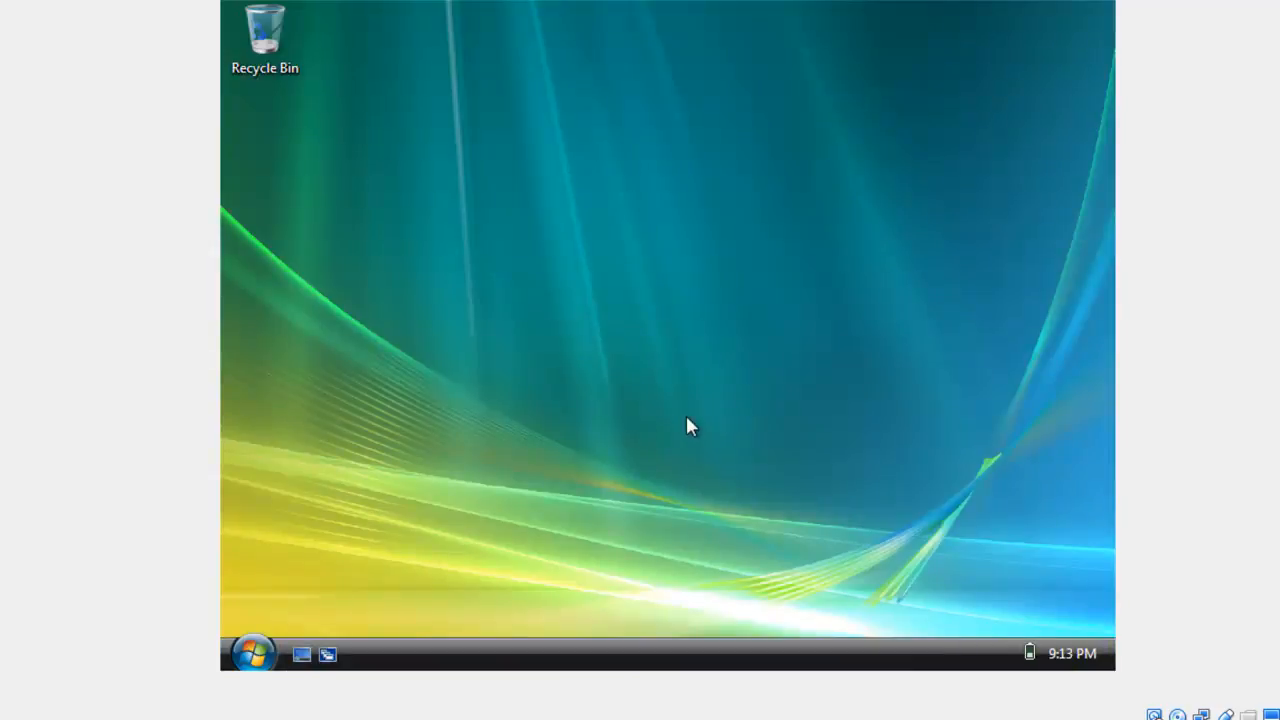
{"action": "left_click", "coordinate": [268, 650]}
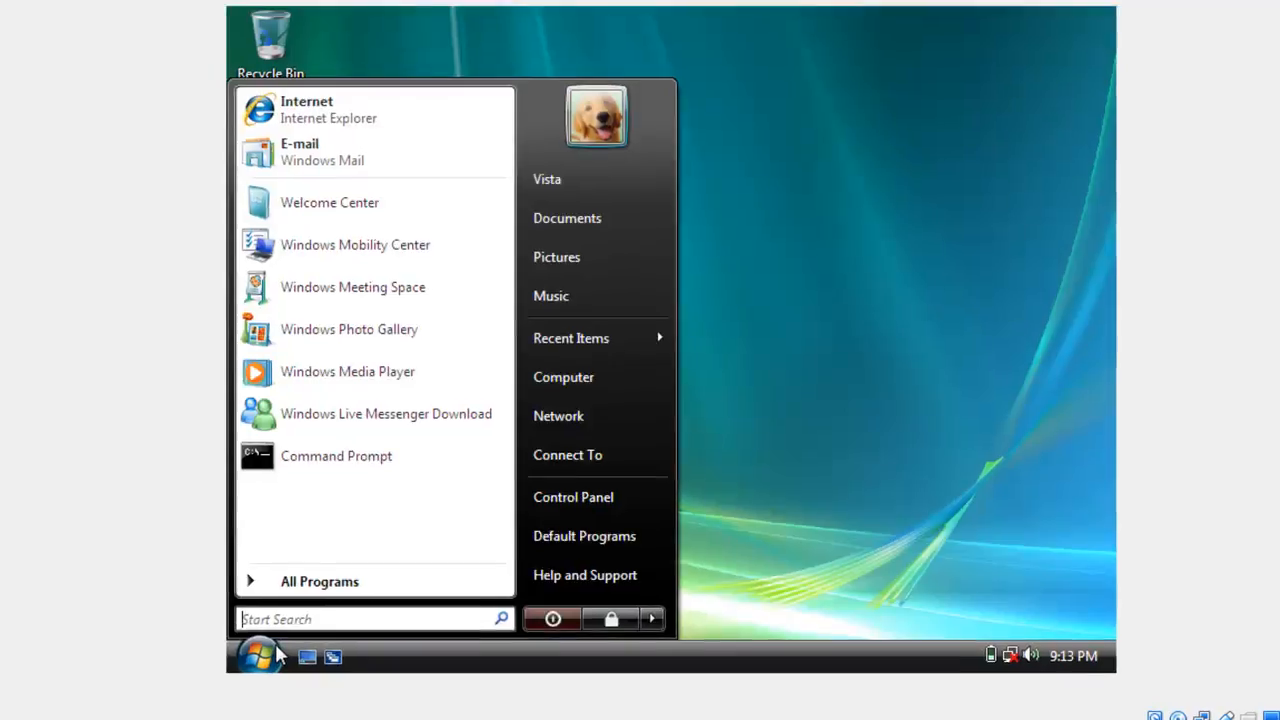
{"action": "left_click", "coordinate": [947, 539]}
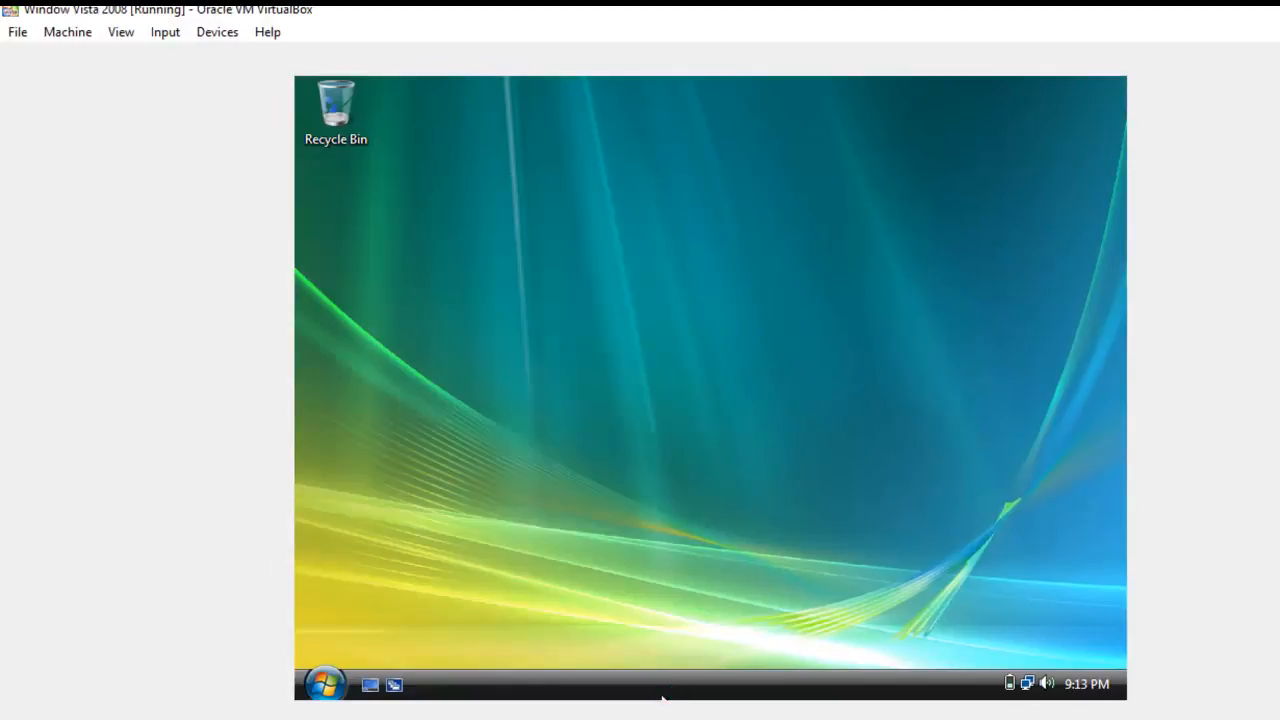
Step: Switch to the Windows Server 2008 virtual machine and send it Ctrl-Alt-Del to bring up the unlock prompt
{"action": "mouse_move", "coordinate": [640, 718]}
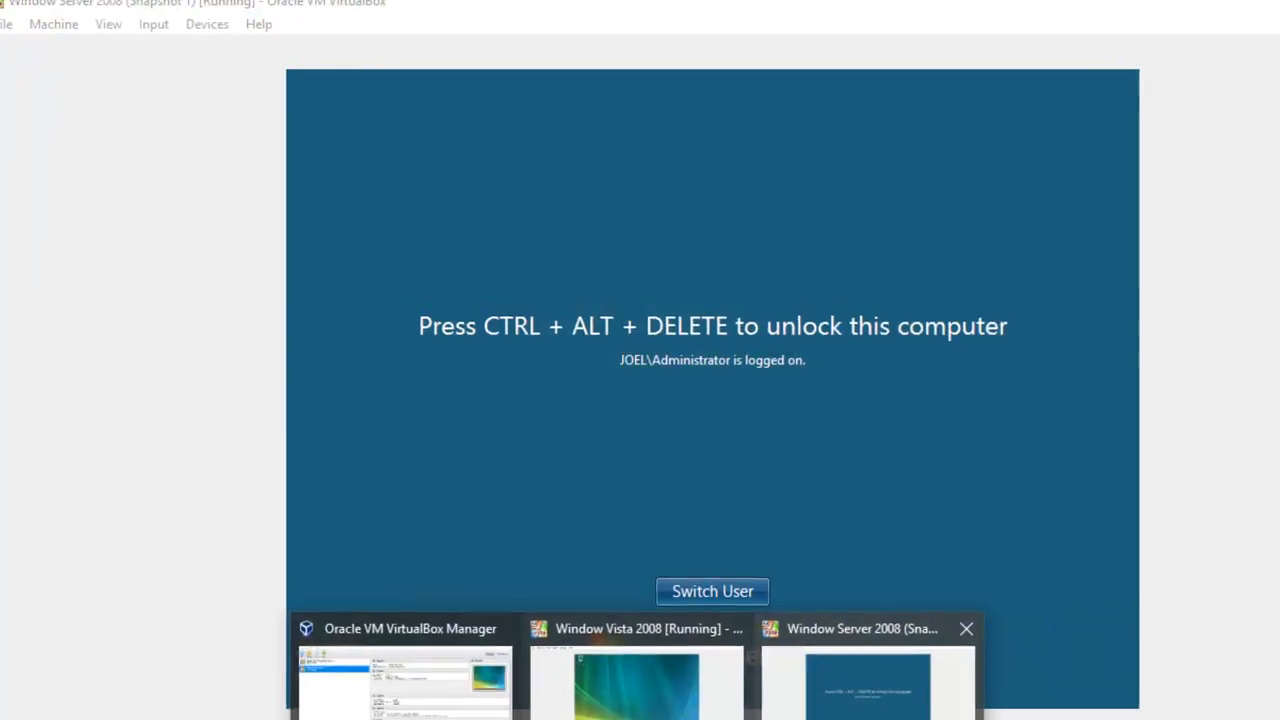
{"action": "left_click", "coordinate": [862, 670]}
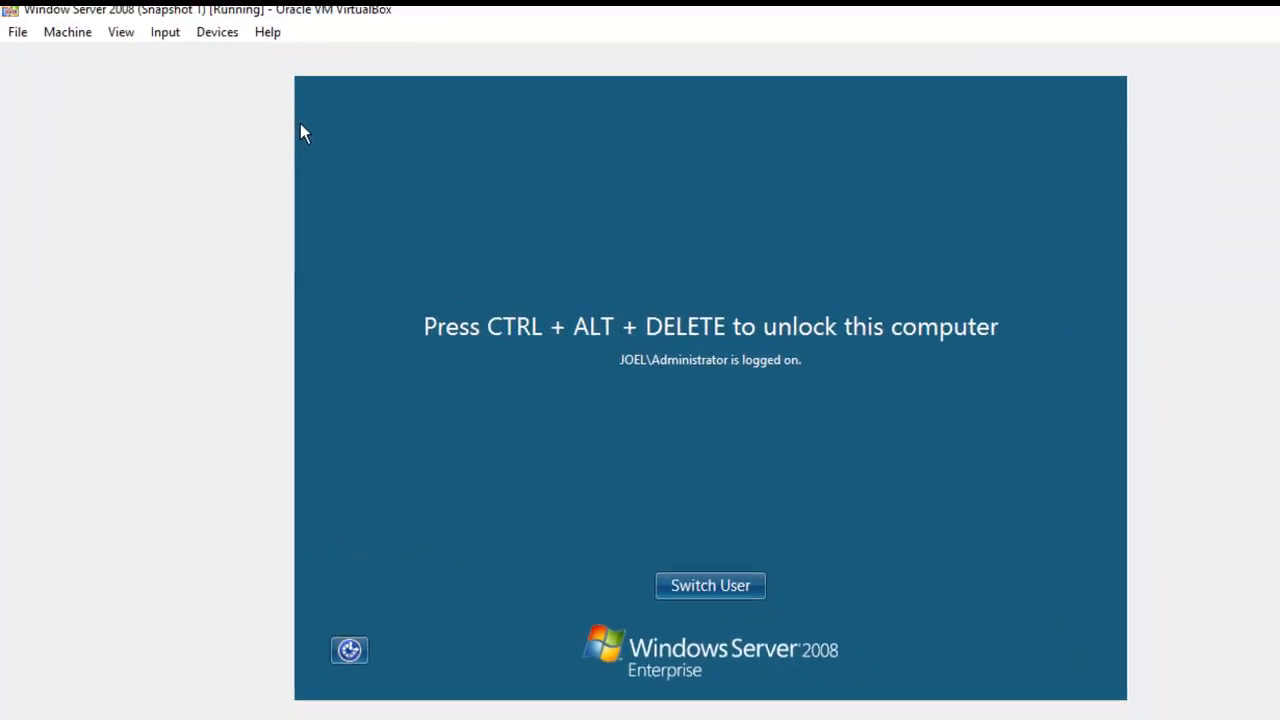
{"action": "left_click", "coordinate": [165, 32]}
{"action": "mouse_move", "coordinate": [217, 32]}
{"action": "mouse_move", "coordinate": [165, 32]}
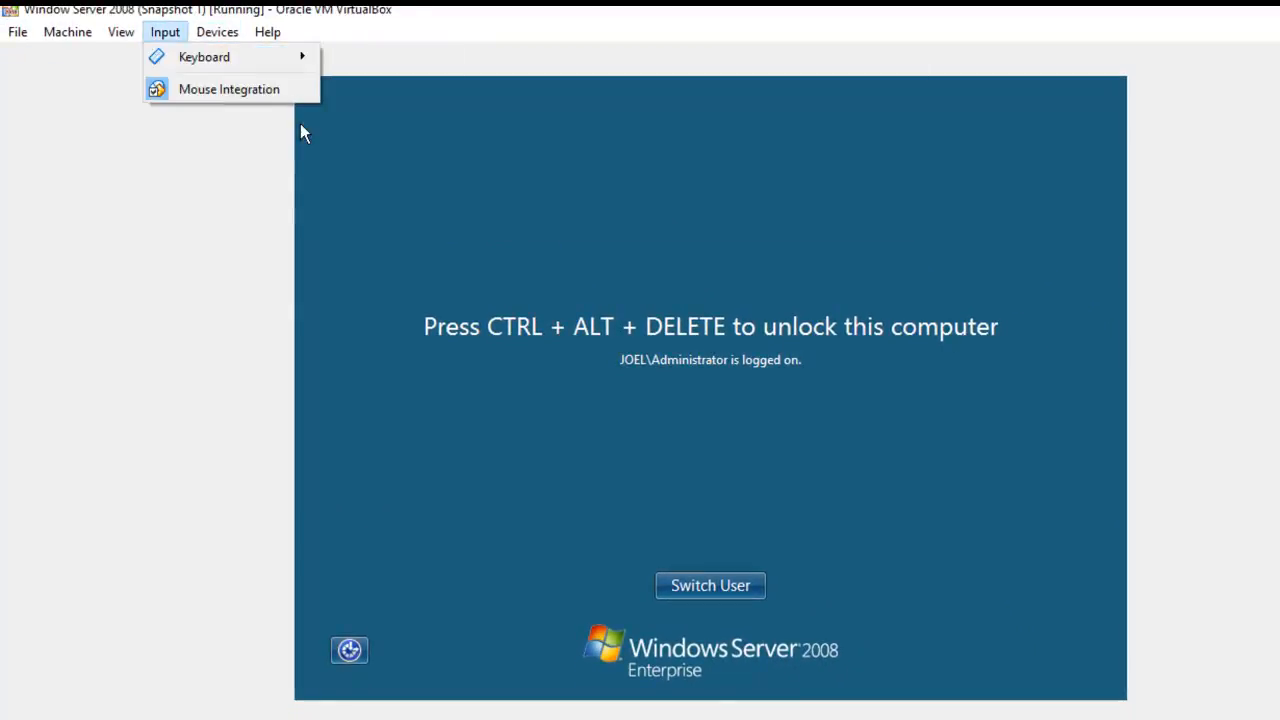
{"action": "mouse_move", "coordinate": [204, 57]}
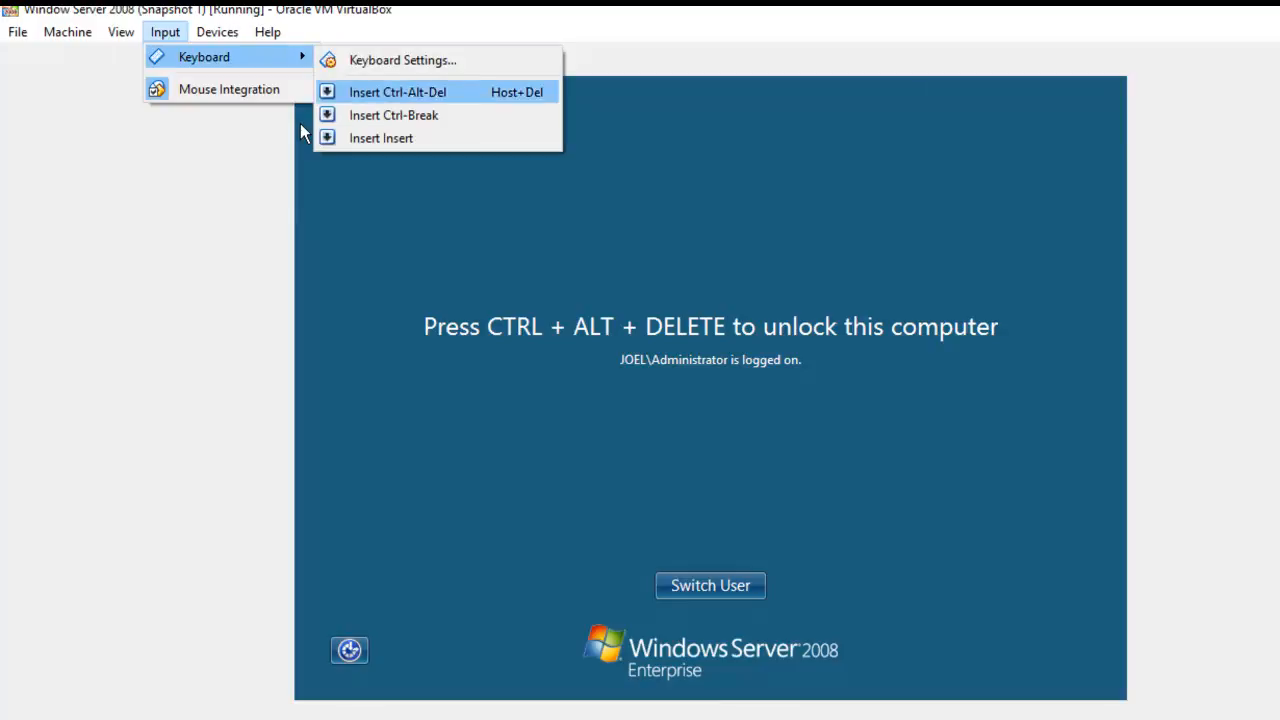
{"action": "left_click", "coordinate": [398, 92]}
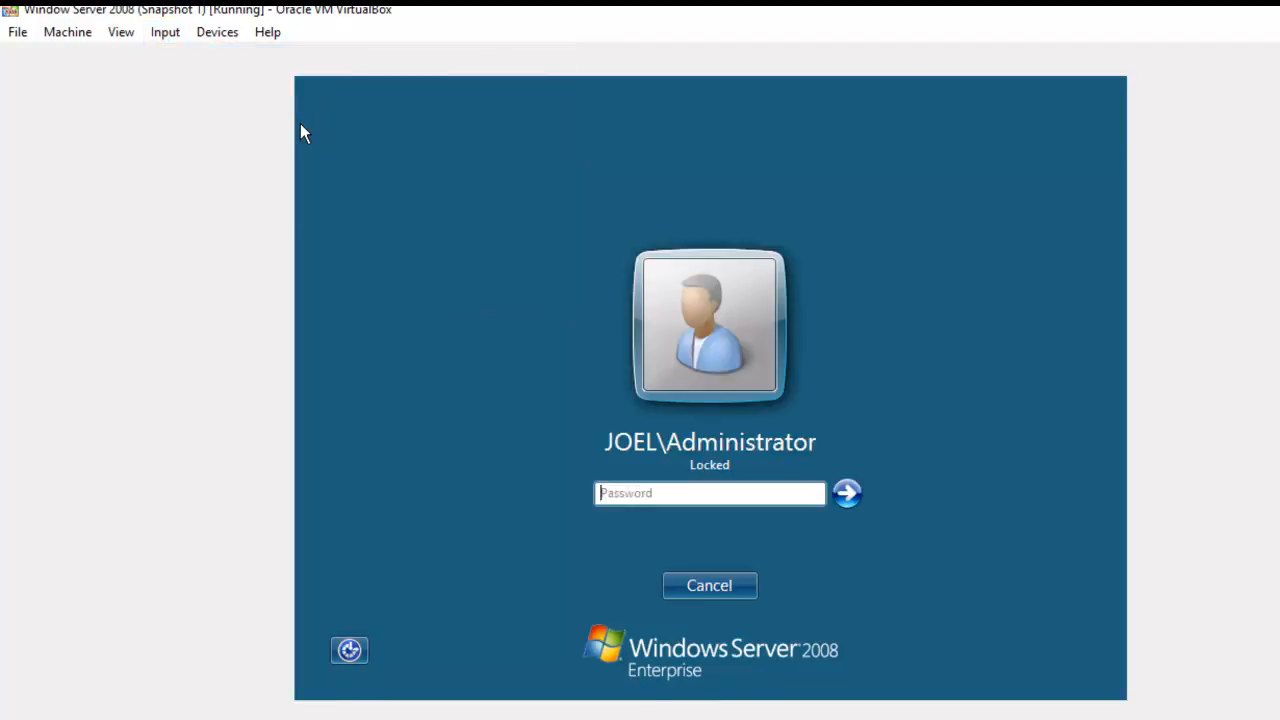
Step: Unlock the server as JOEL\Administrator with the account password
{"action": "type", "text": "•••••••••••"}
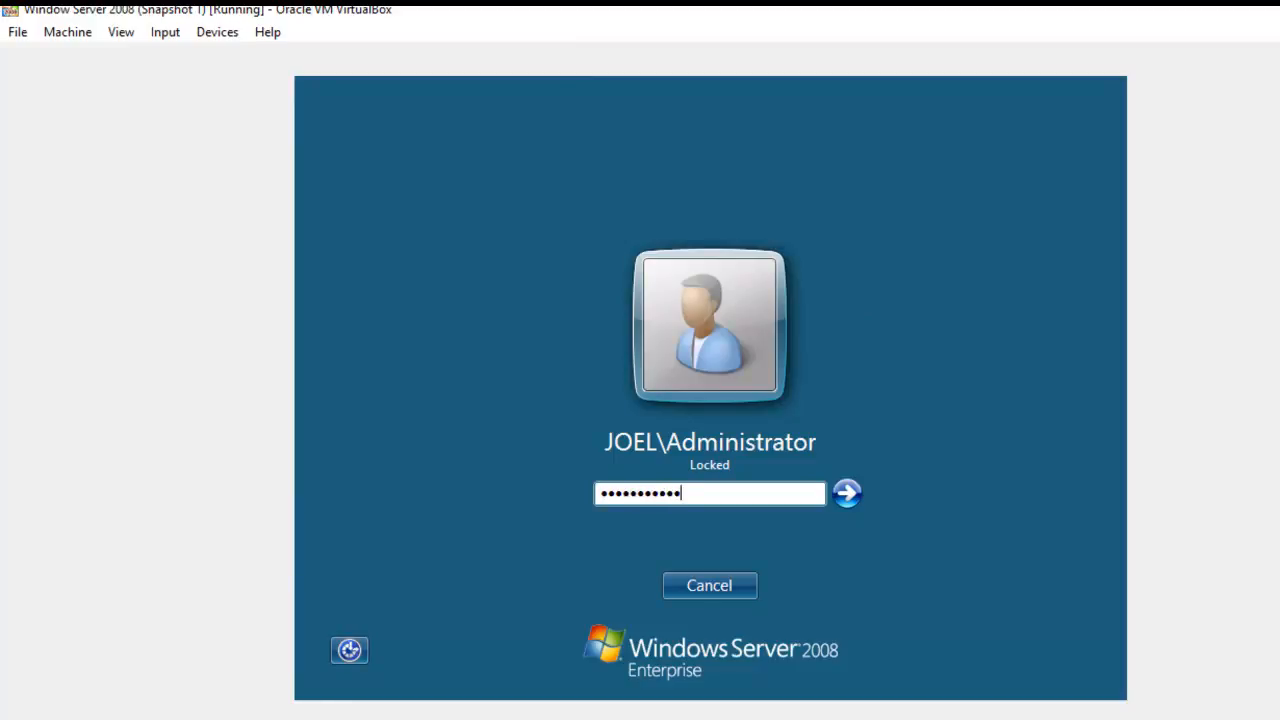
{"action": "key", "text": "Return"}
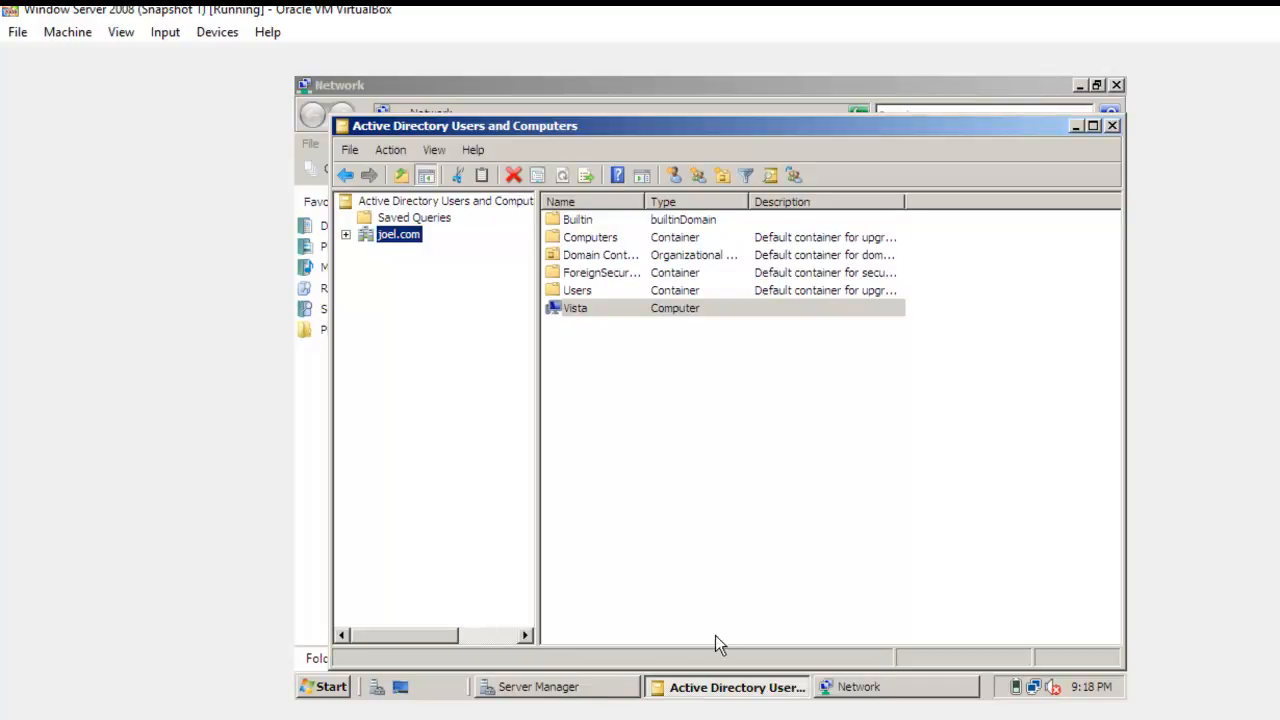
Step: Bring the server's Network window to the front and refresh its list of computers
{"action": "left_click", "coordinate": [865, 688]}
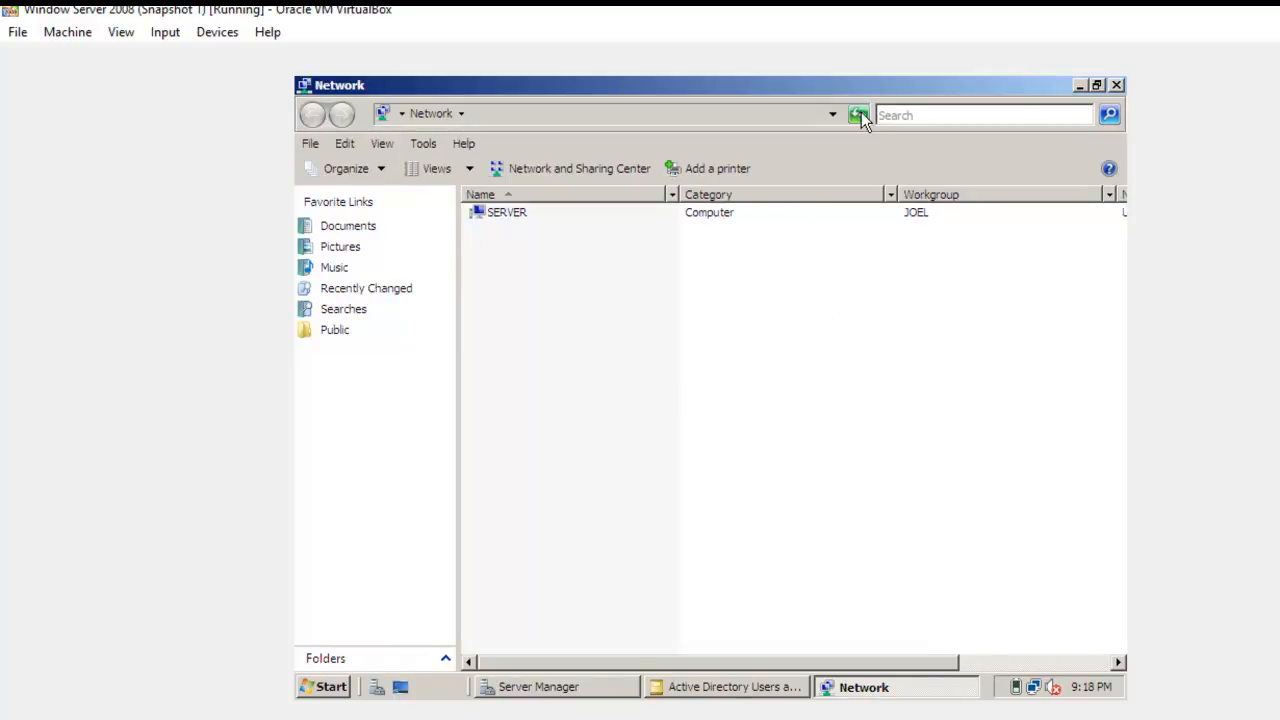
{"action": "left_click", "coordinate": [860, 116]}
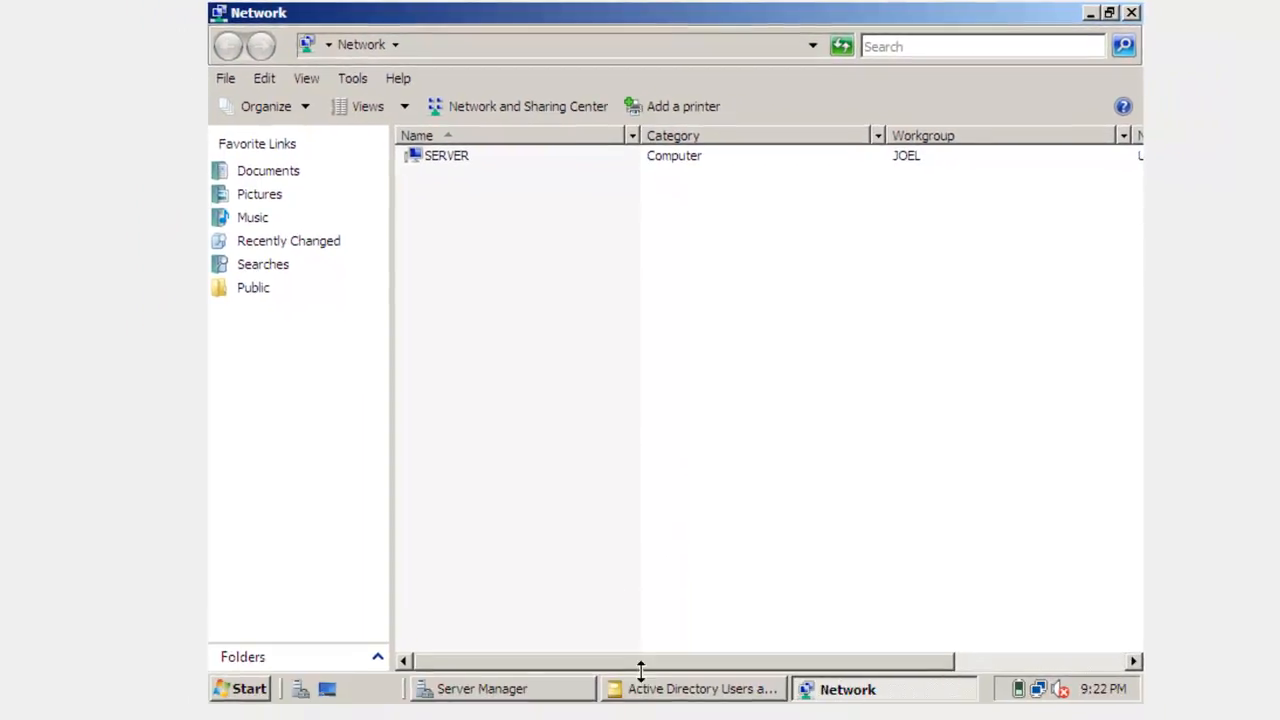
Step: Switch back to the Windows Vista virtual machine and close its Welcome Center window
{"action": "mouse_move", "coordinate": [600, 718]}
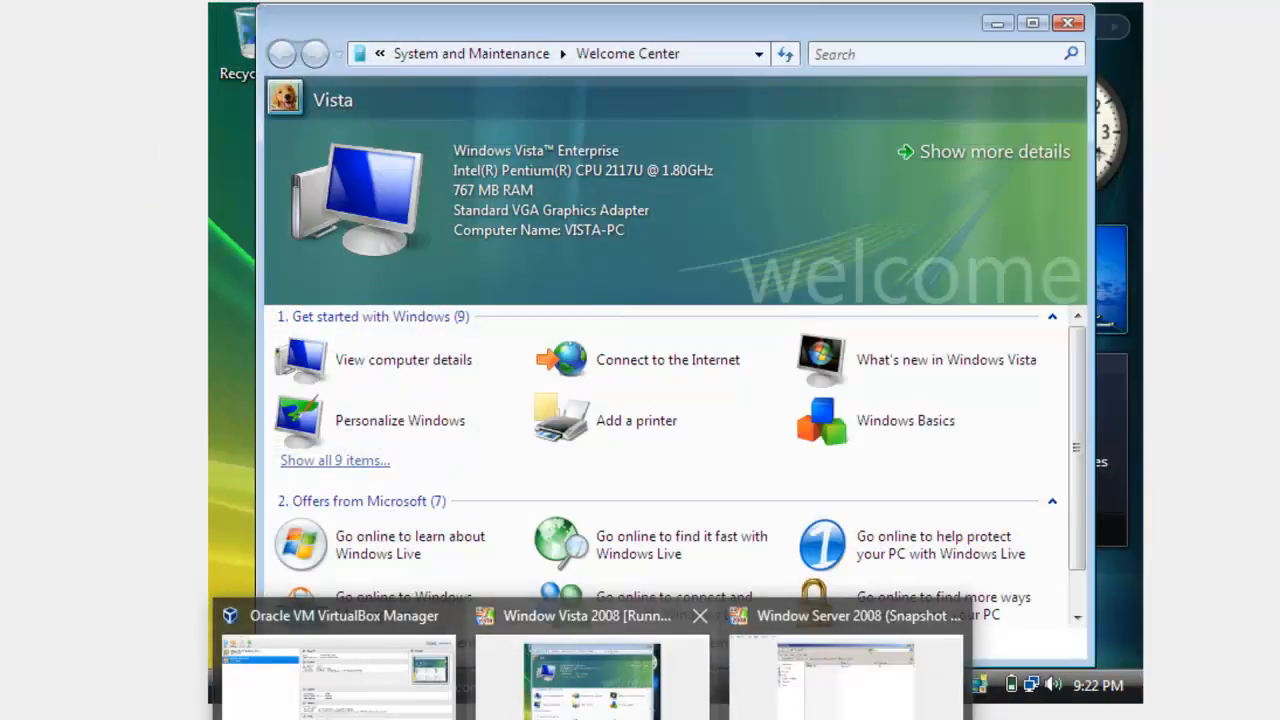
{"action": "left_click", "coordinate": [680, 694]}
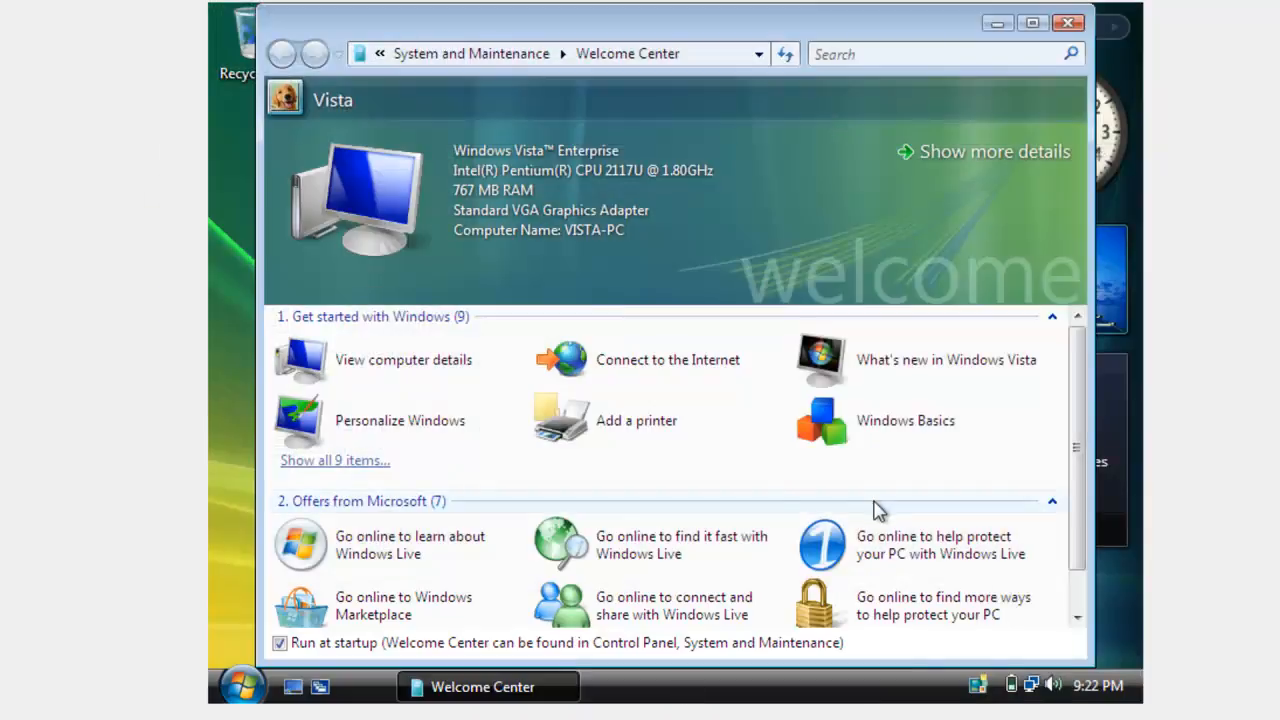
{"action": "left_click", "coordinate": [1070, 25]}
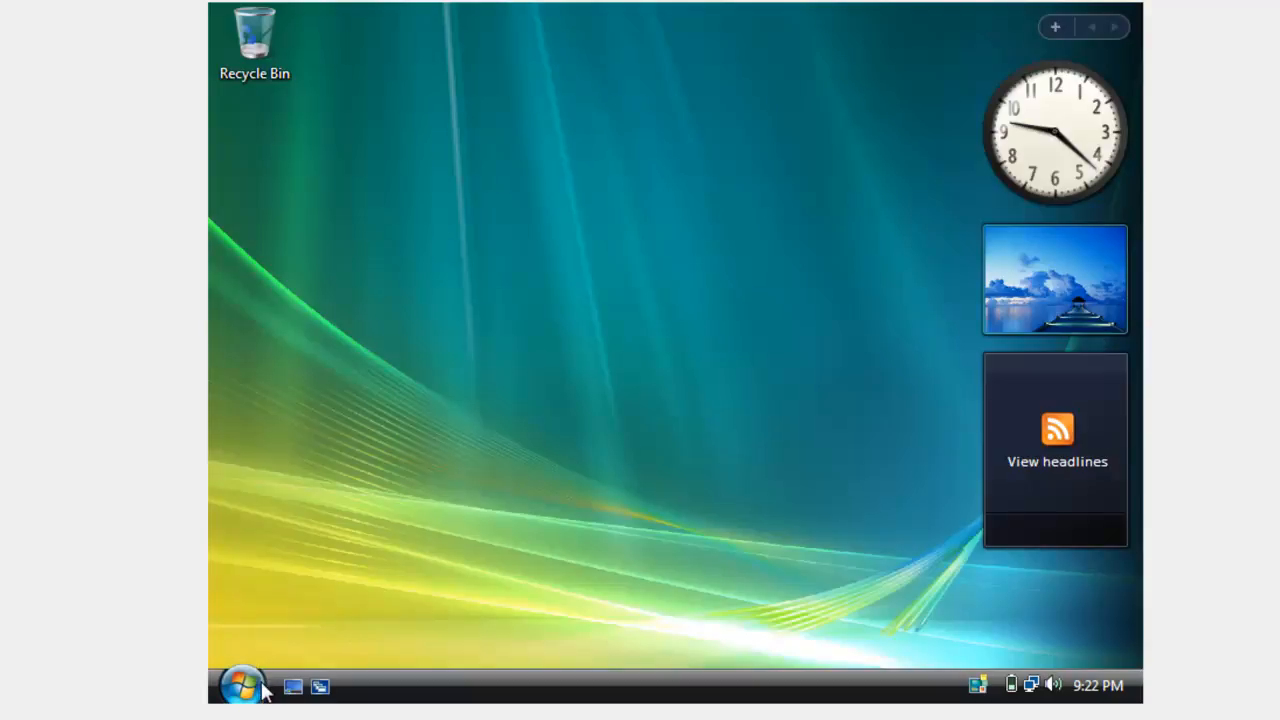
Step: Turn on network discovery in Vista's Network and Sharing Center and authorize the change
{"action": "left_click", "coordinate": [1031, 692]}
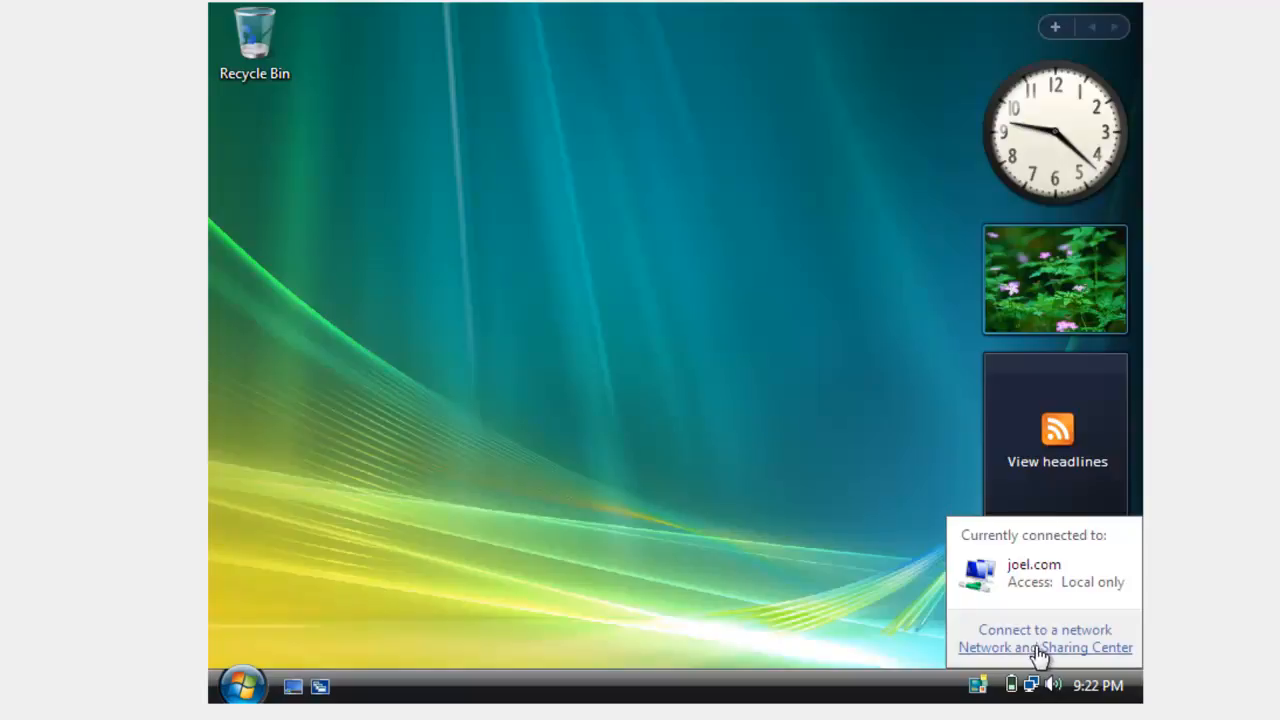
{"action": "left_click", "coordinate": [1040, 648]}
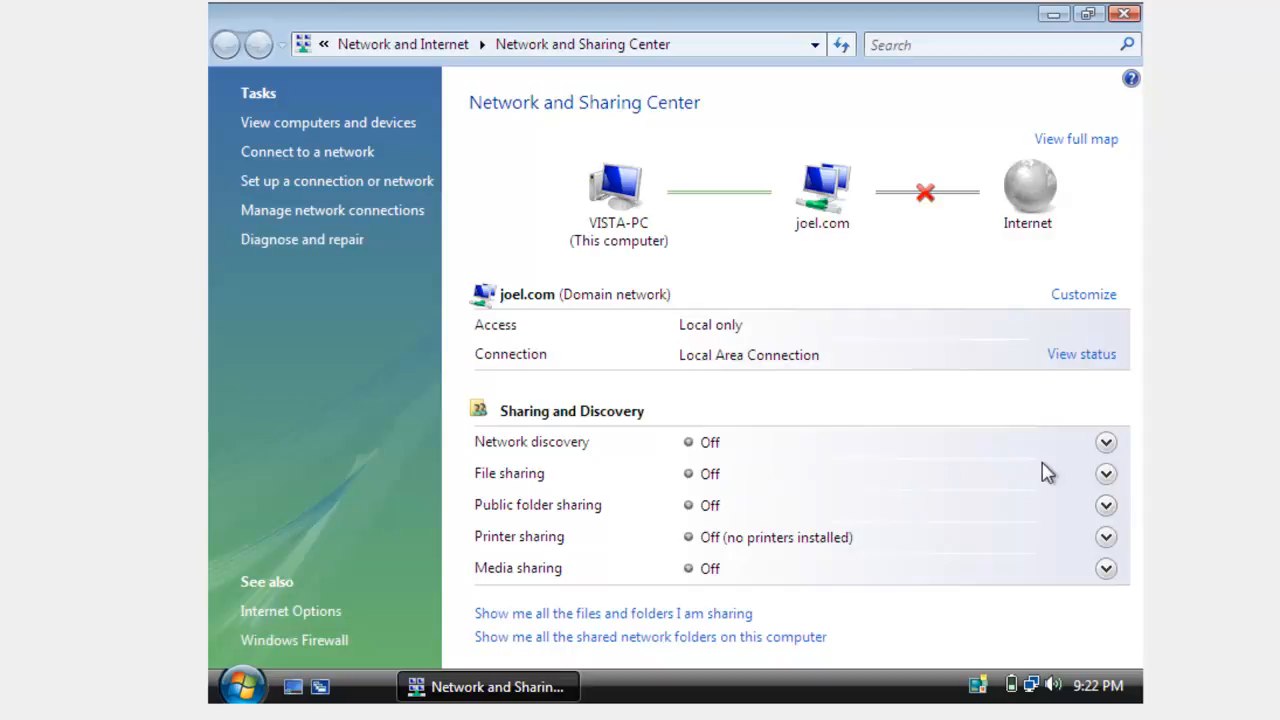
{"action": "left_click", "coordinate": [1106, 445]}
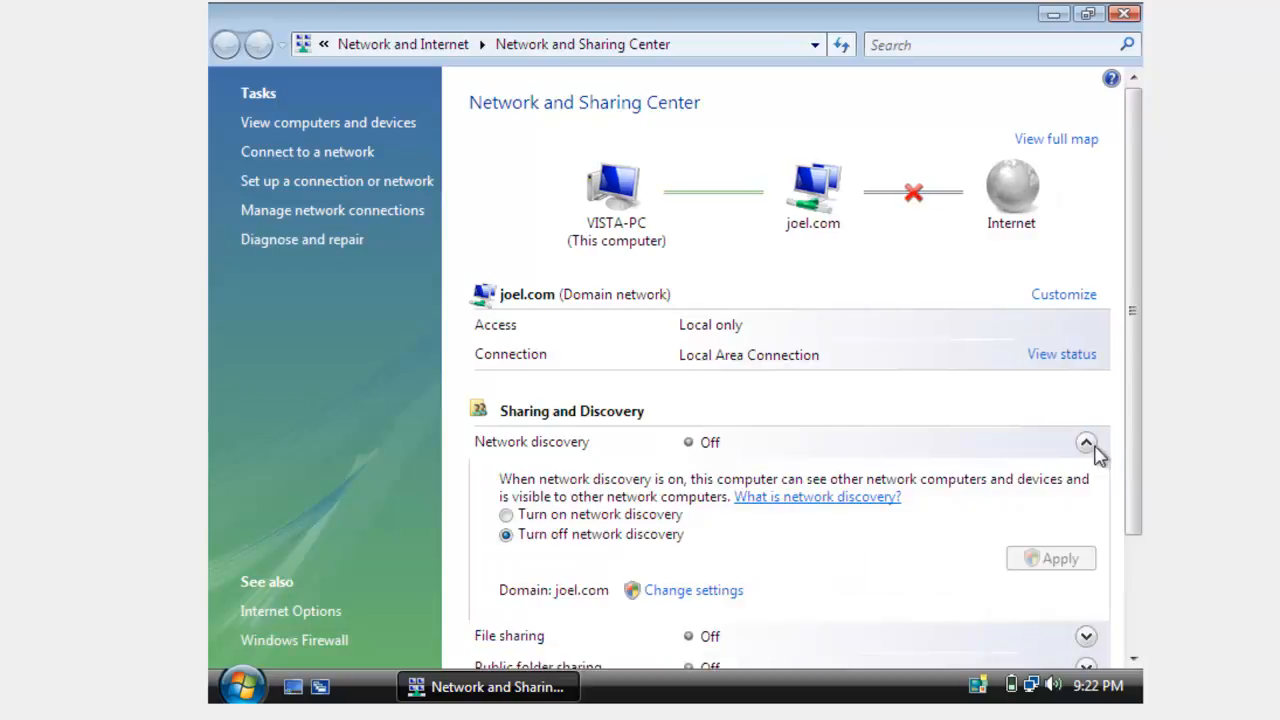
{"action": "left_click", "coordinate": [508, 515]}
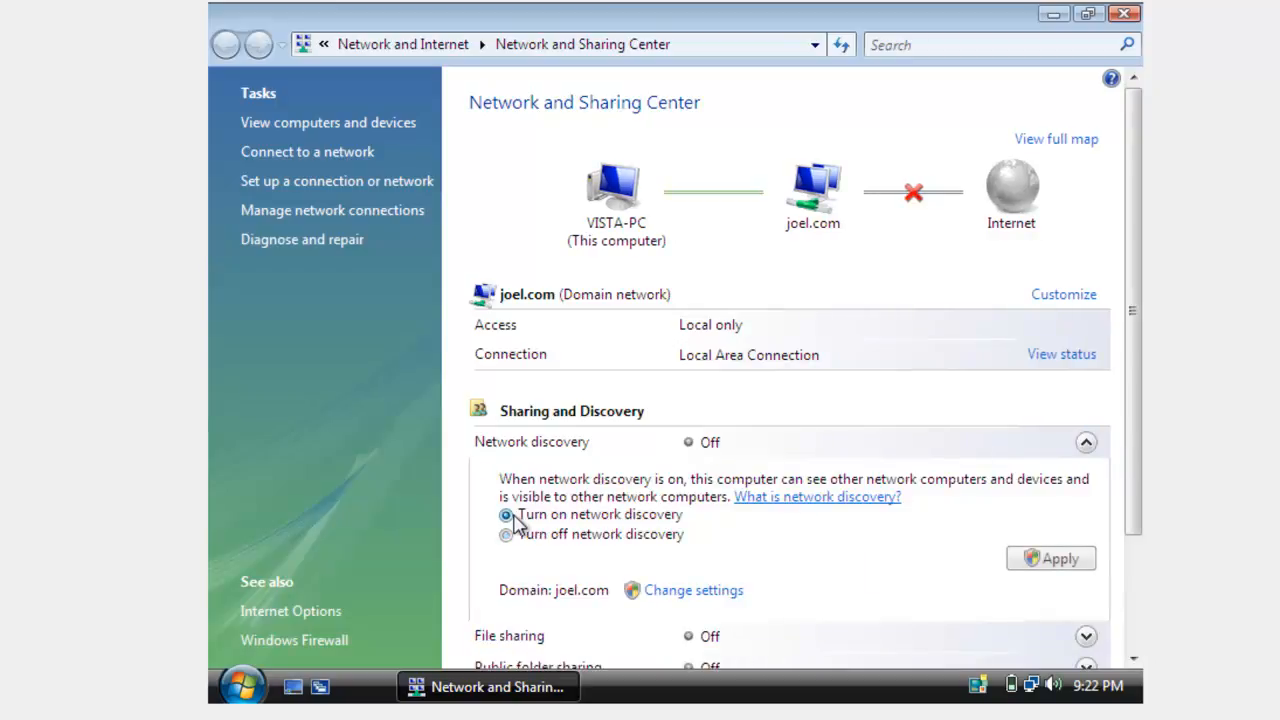
{"action": "left_click", "coordinate": [1058, 560]}
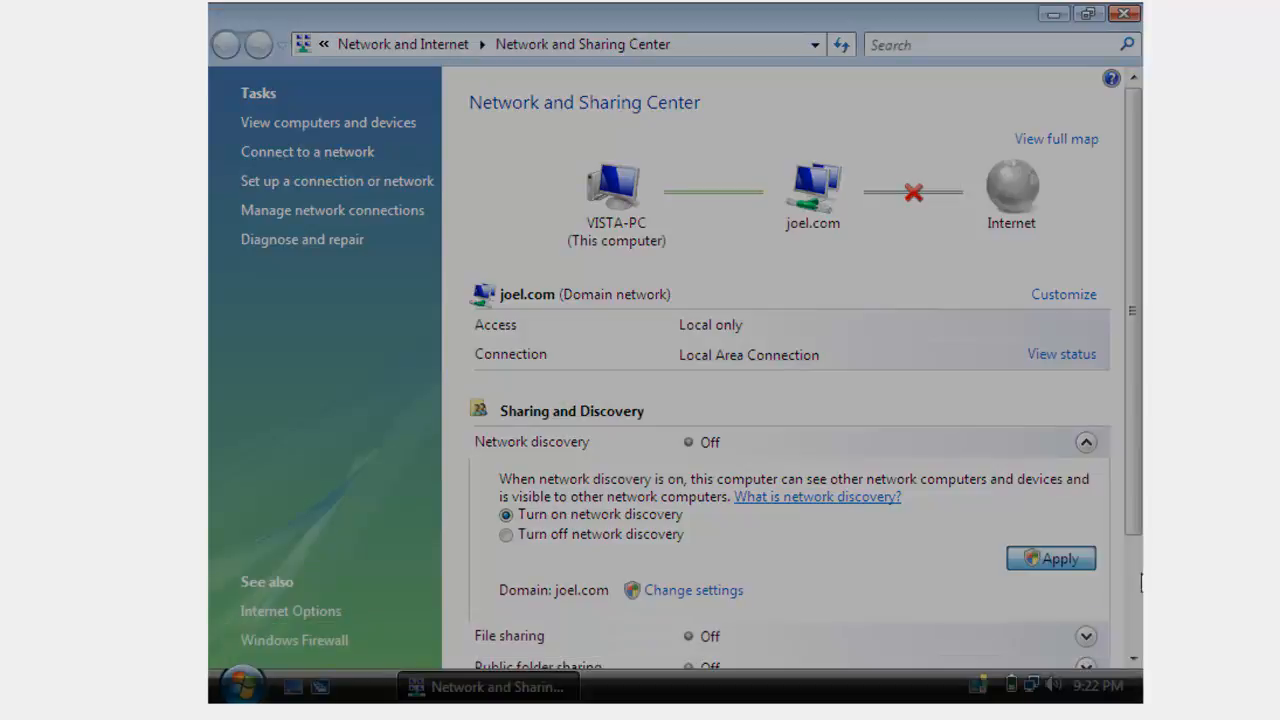
{"action": "left_click", "coordinate": [751, 396]}
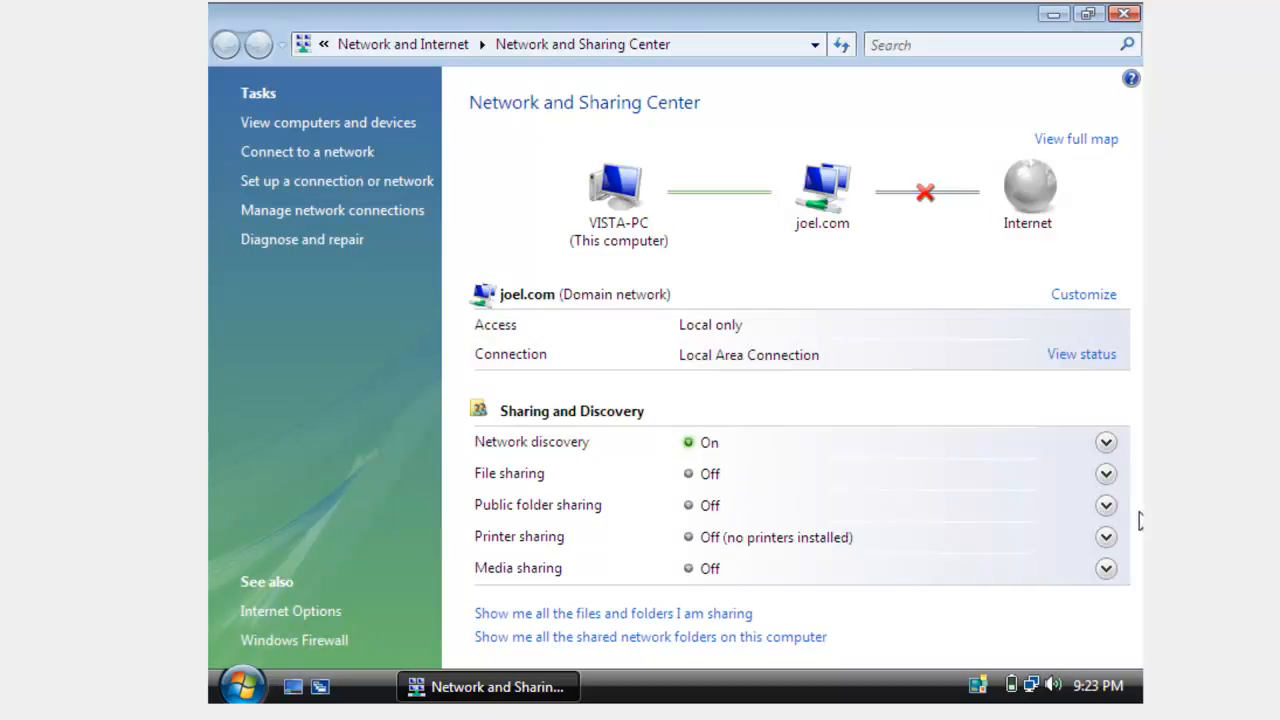
Step: Turn on file sharing for the Vista computer, authorize the change, and close the Network and Sharing Center
{"action": "left_click", "coordinate": [1106, 474]}
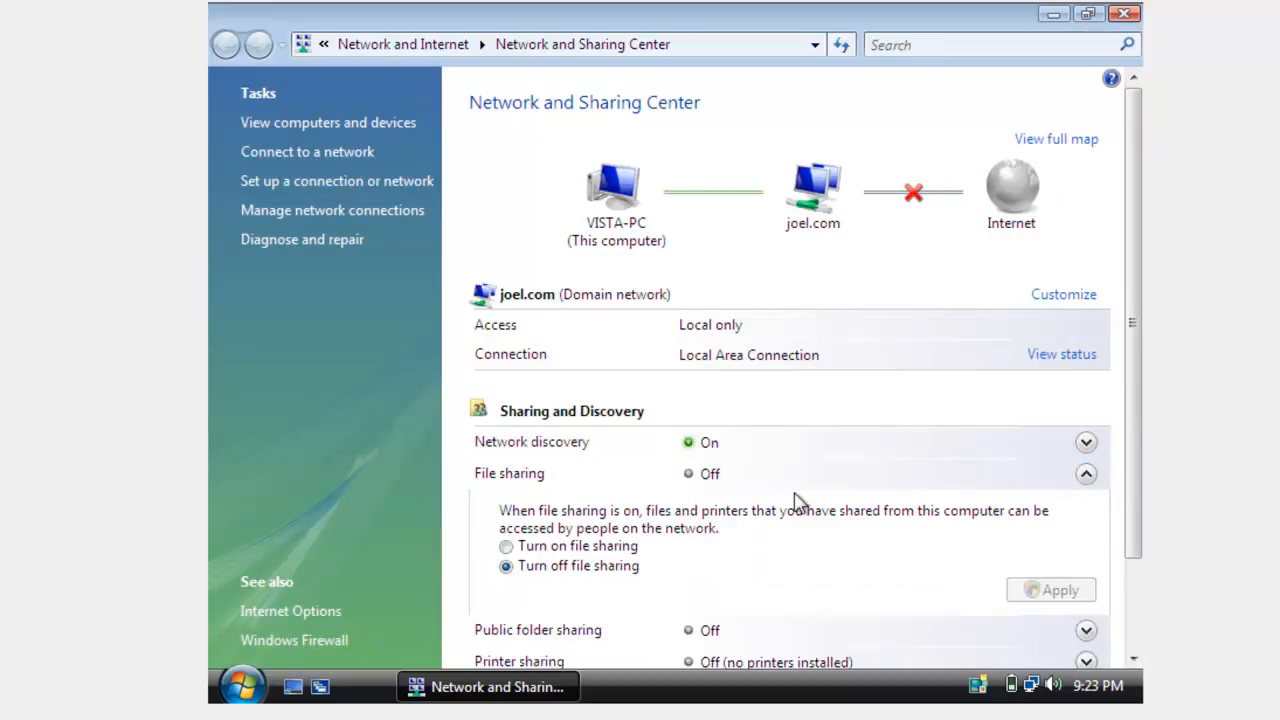
{"action": "left_click", "coordinate": [506, 546]}
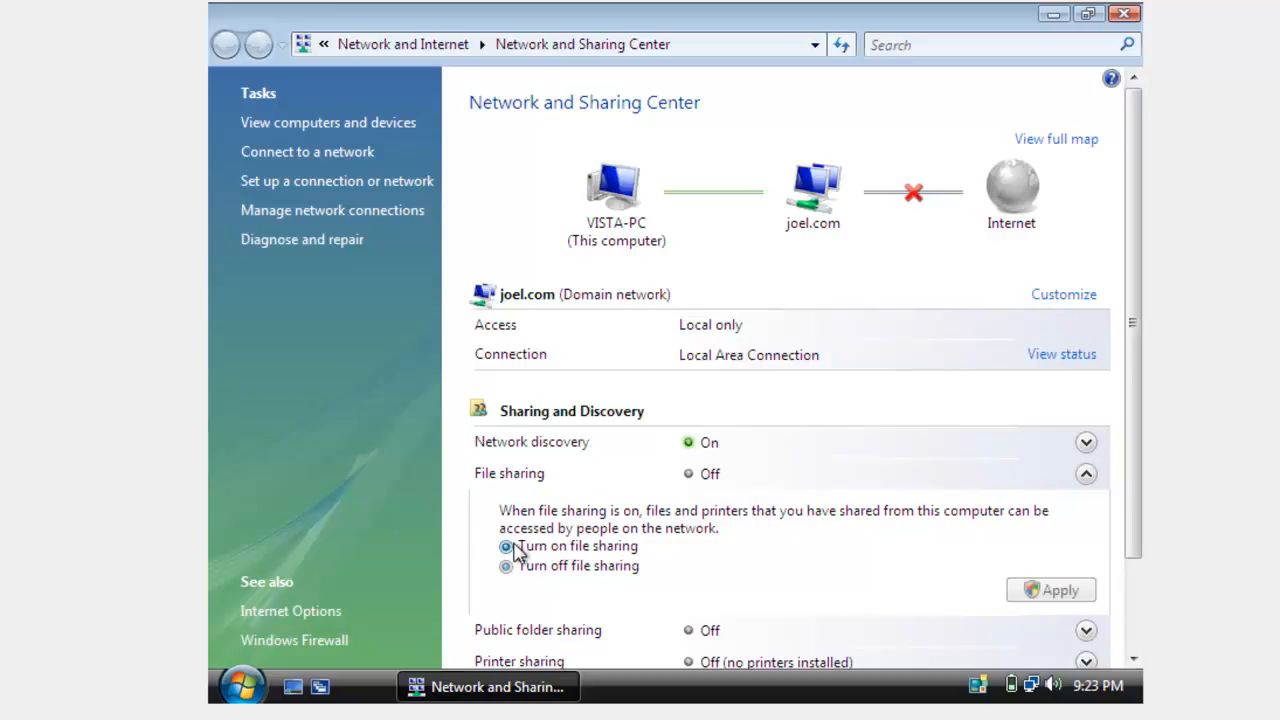
{"action": "left_click", "coordinate": [1042, 586]}
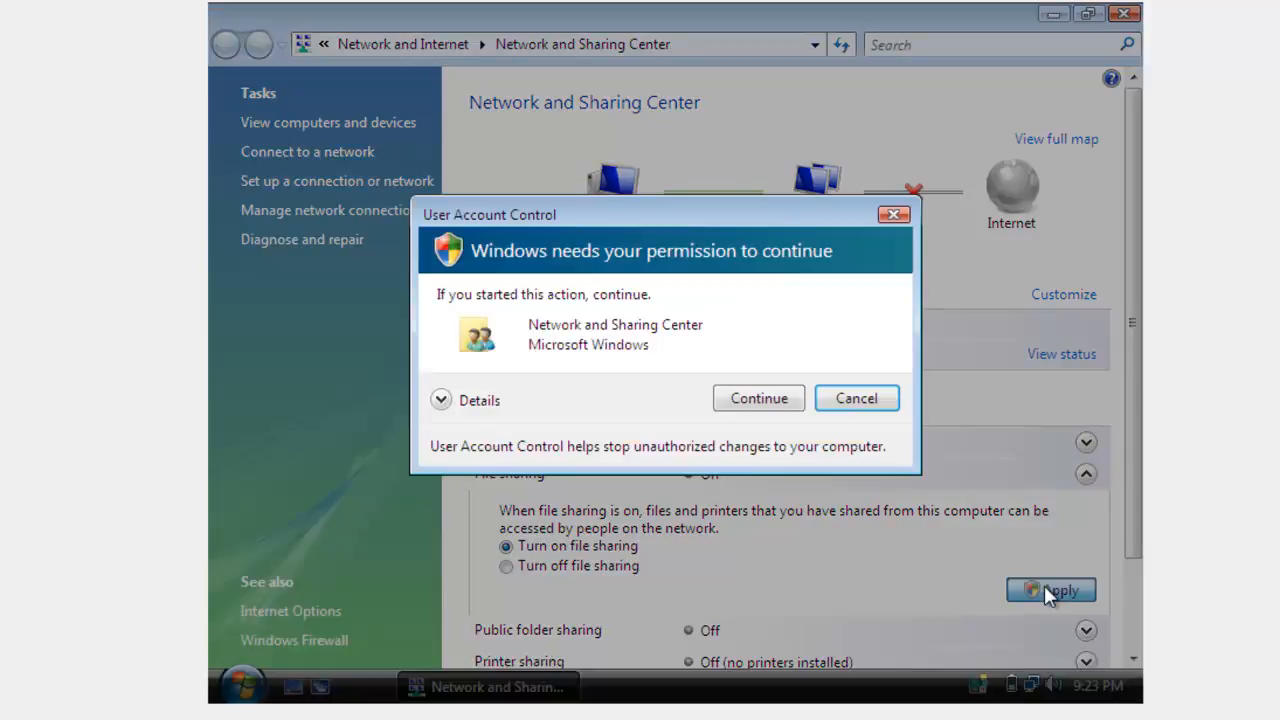
{"action": "left_click", "coordinate": [765, 405]}
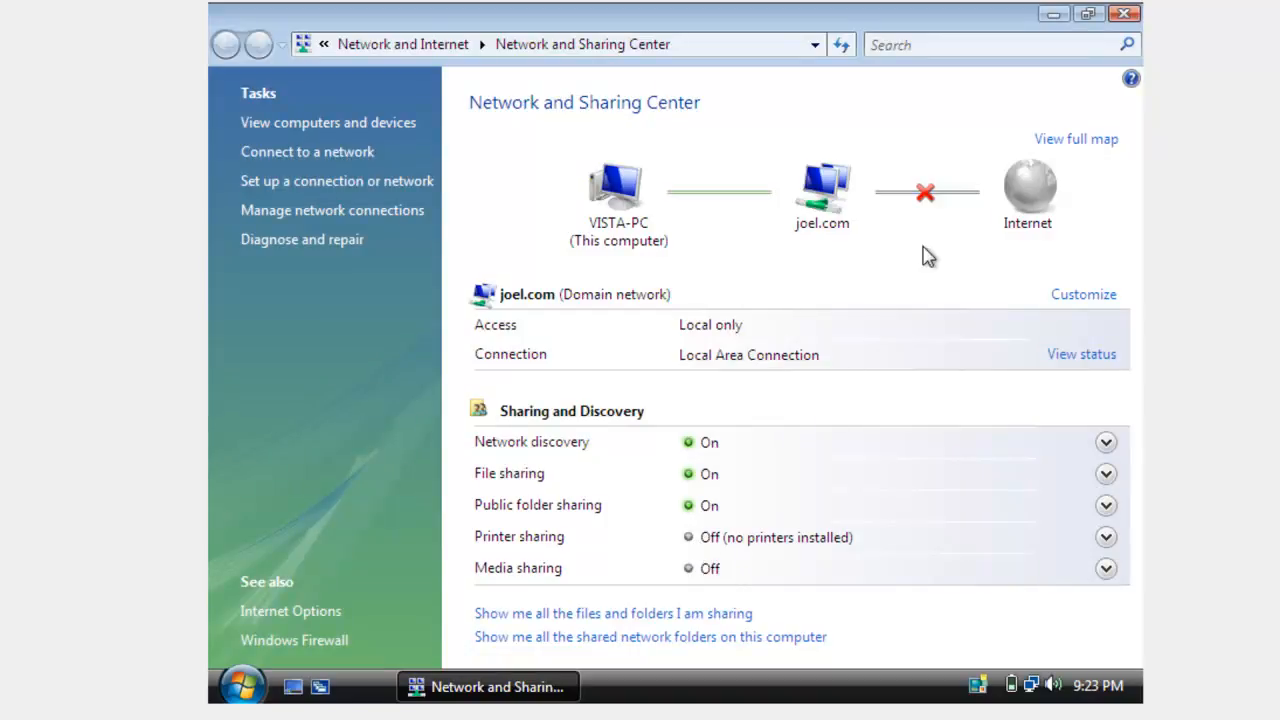
{"action": "left_click", "coordinate": [1113, 22]}
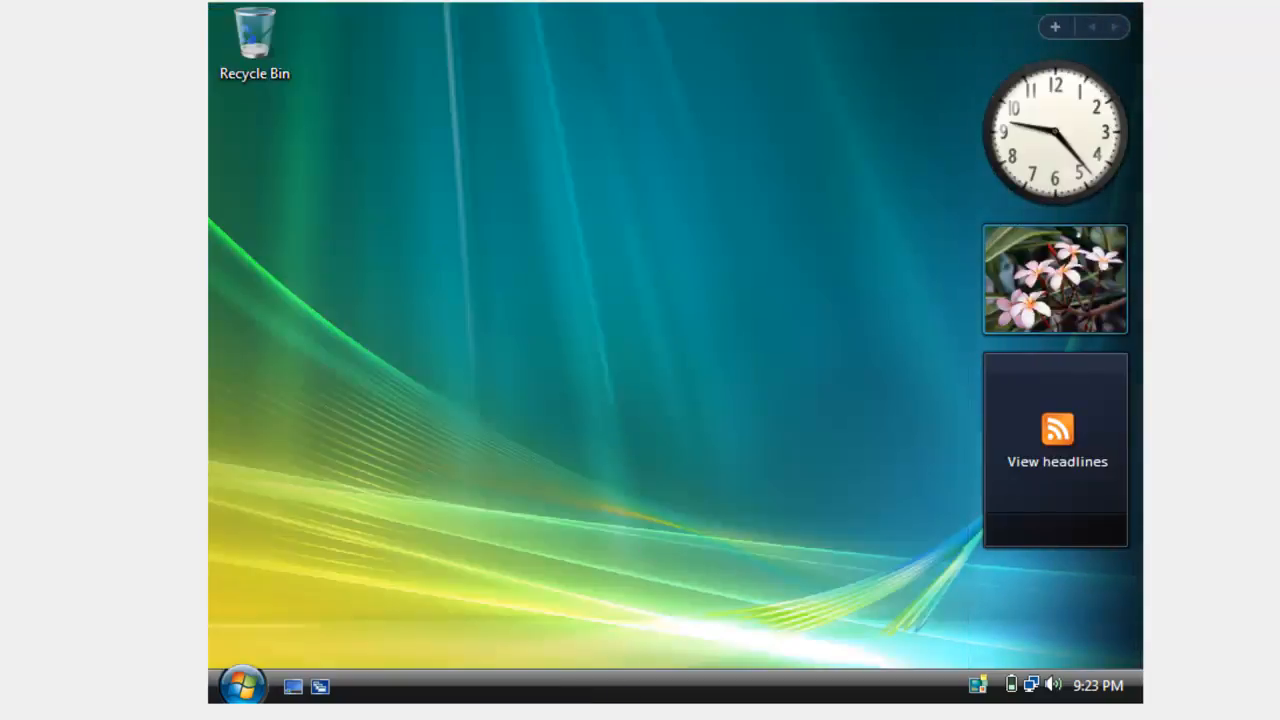
Step: Switch to the Windows Server 2008 virtual machine and check its Network window for the Vista computer
{"action": "mouse_move", "coordinate": [592, 719]}
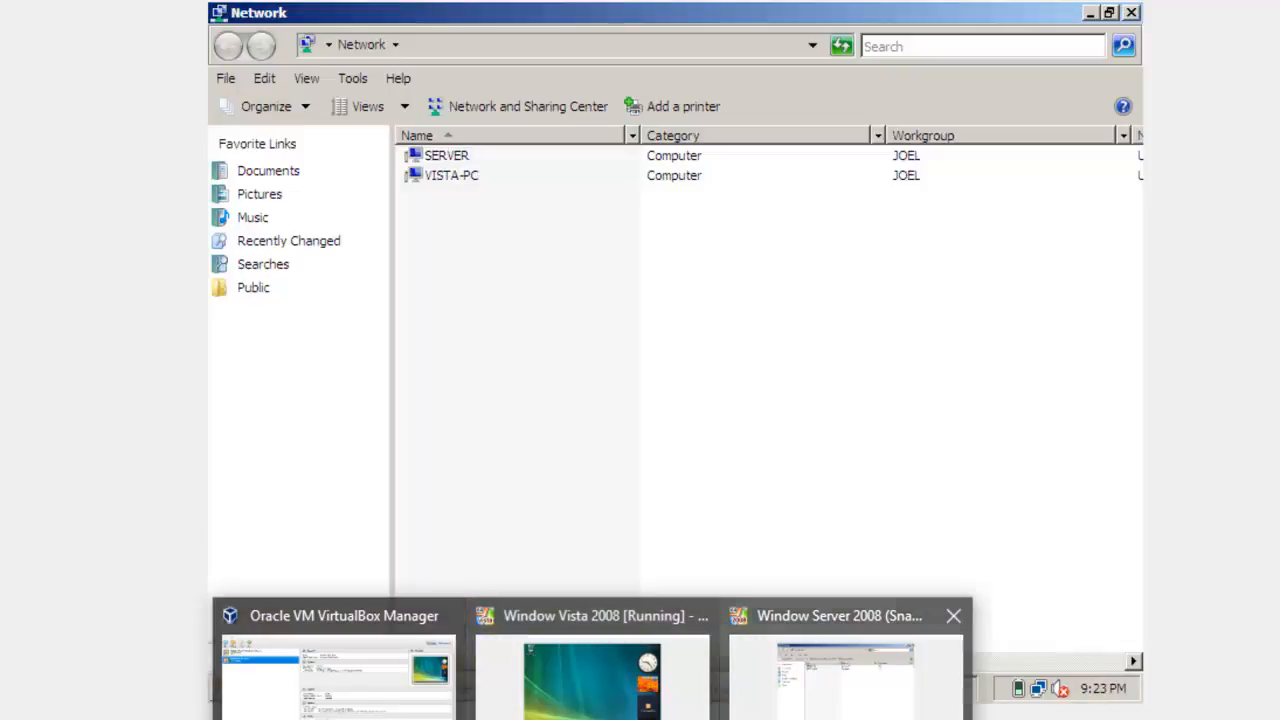
{"action": "left_click", "coordinate": [802, 708]}
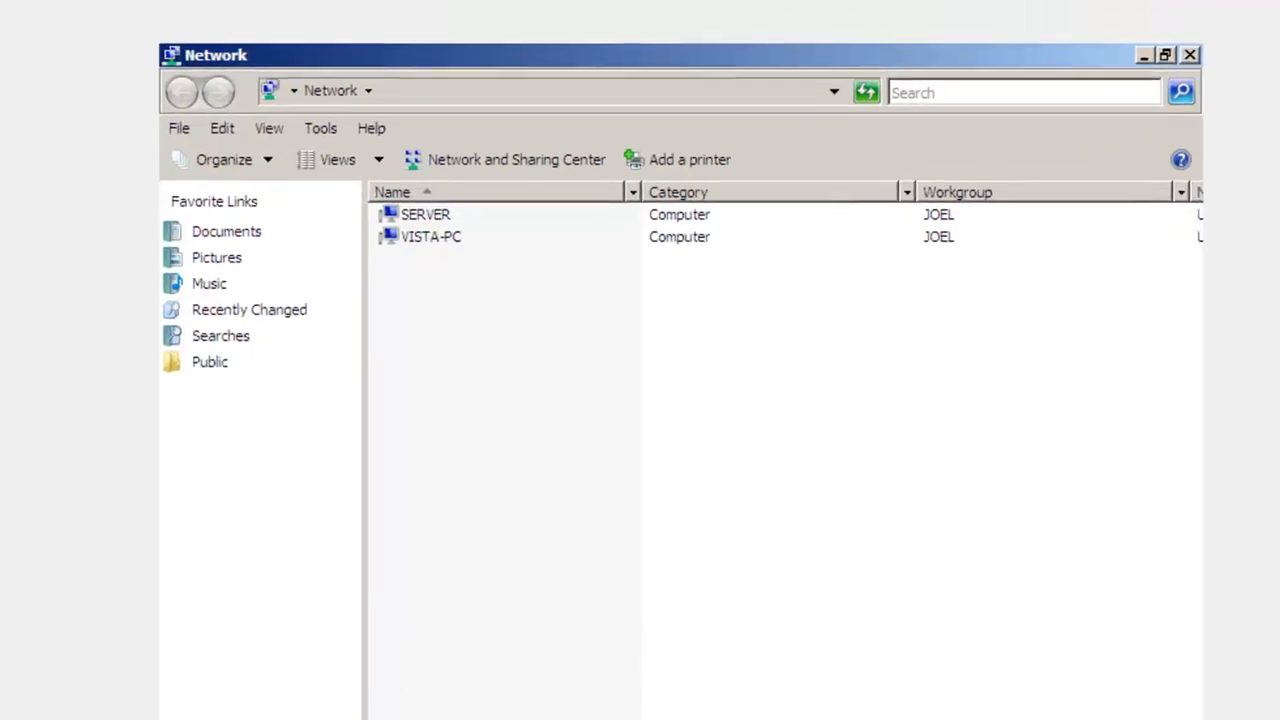